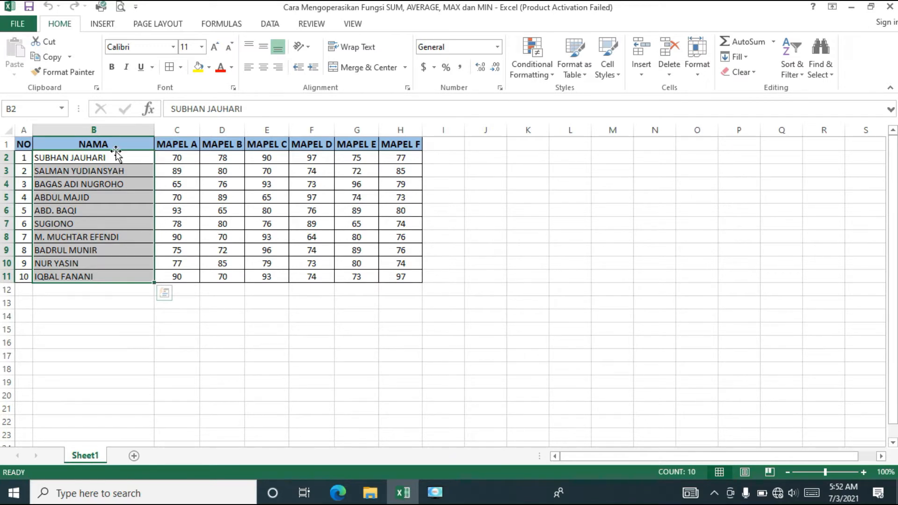
# - Examine the student names, one student's scores across the six subjects, and the functions offered by AutoSum
pyautogui.click(112, 157)
pyautogui.moveTo(112, 157); pyautogui.dragTo(116, 274)
pyautogui.click(773, 42)
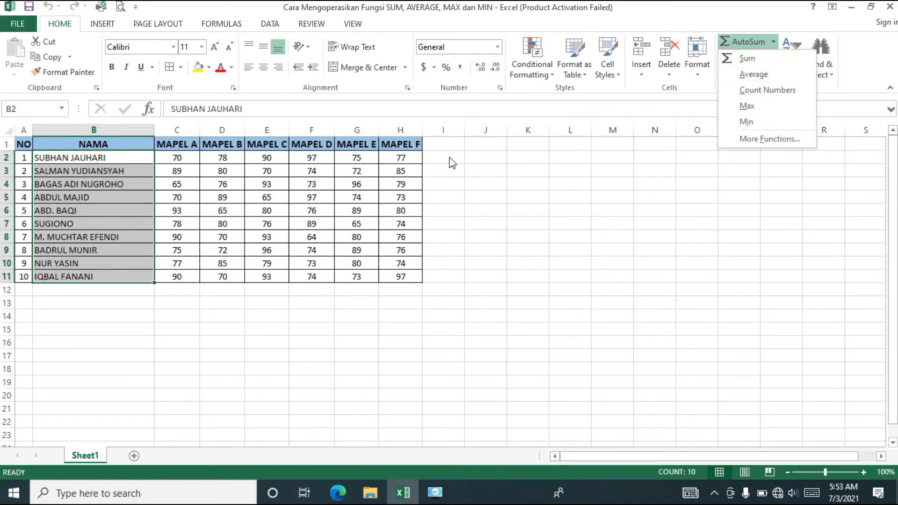
pyautogui.click(177, 171)
pyautogui.click(81, 173)
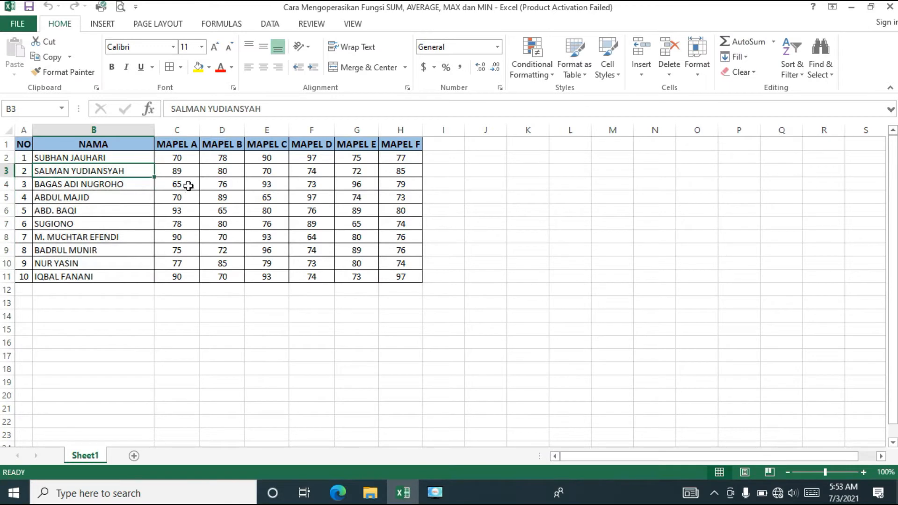
pyautogui.moveTo(180, 171); pyautogui.dragTo(395, 172)
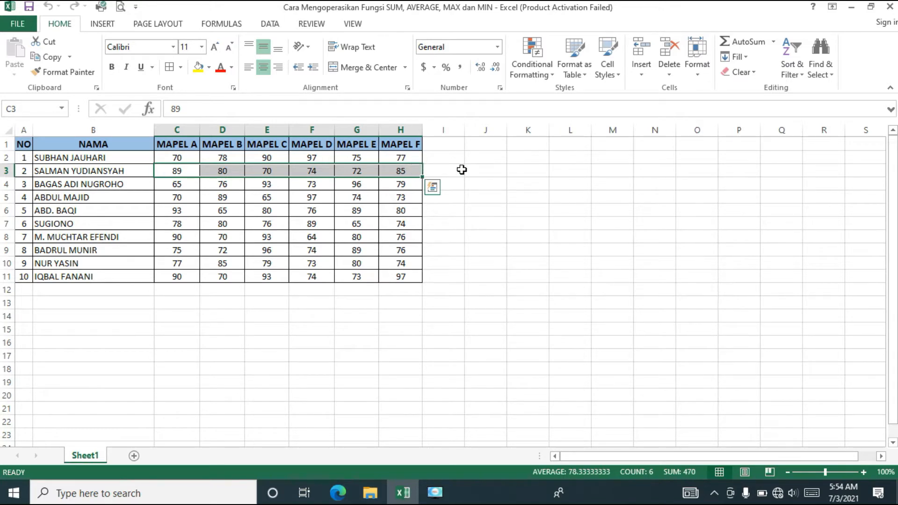
pyautogui.click(452, 146)
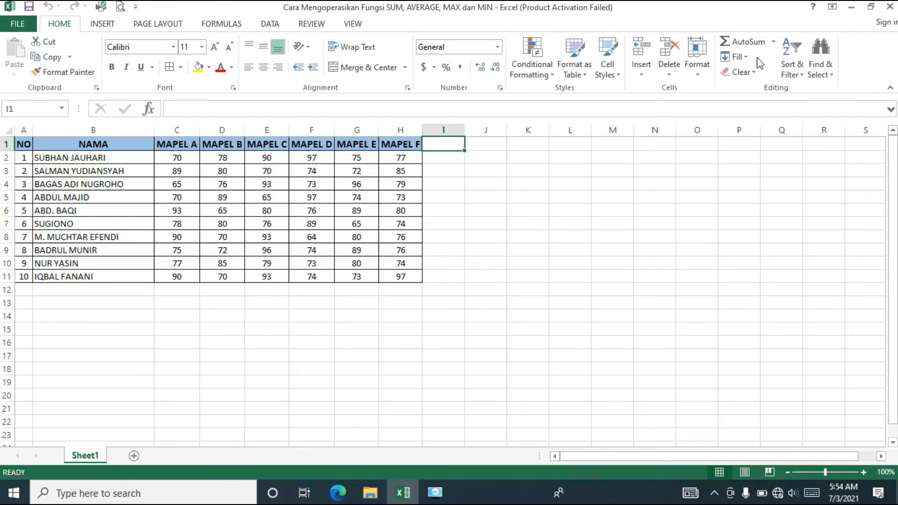
pyautogui.click(774, 41)
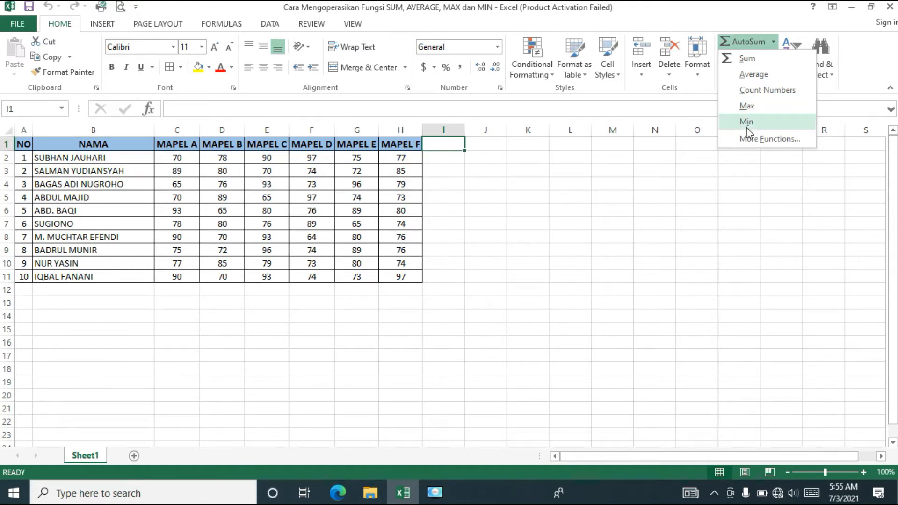
pyautogui.click(485, 156)
pyautogui.click(485, 155)
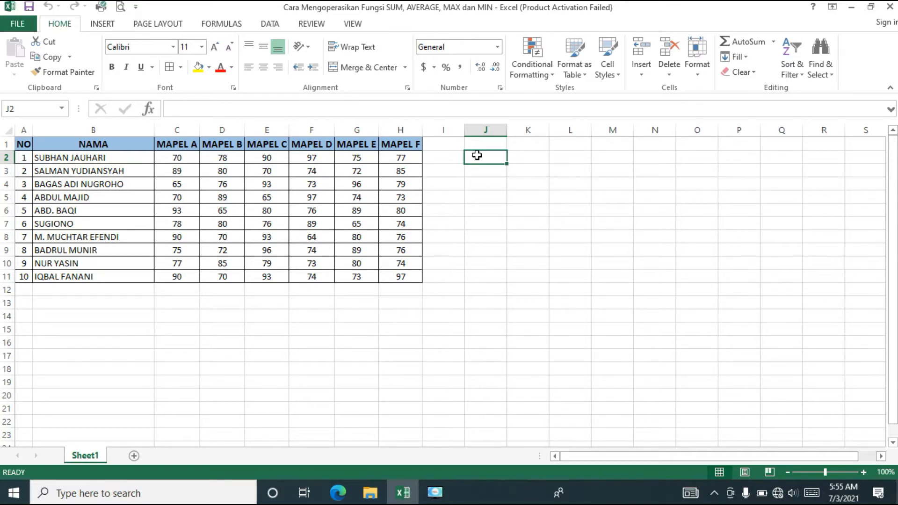
# - Enter the header TOTAL in cell I1, beside the MAPEL F column
pyautogui.click(448, 144)
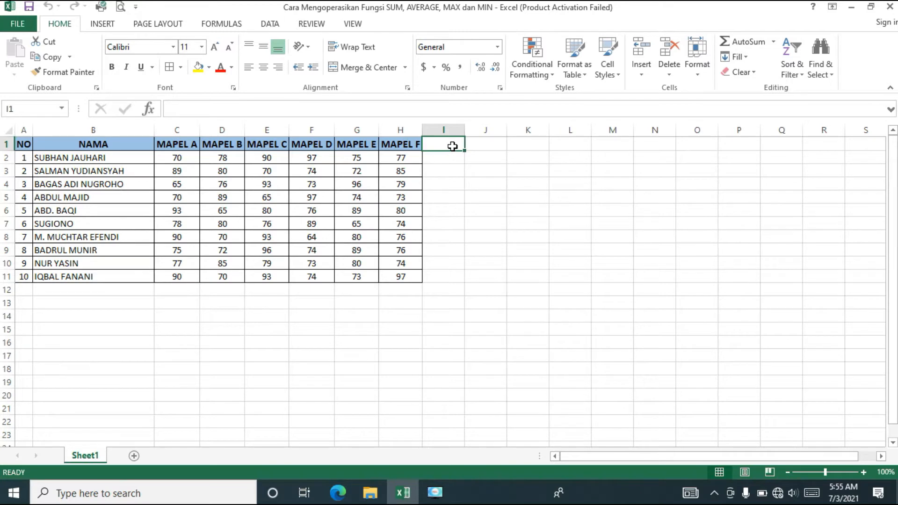
pyautogui.write('TO')
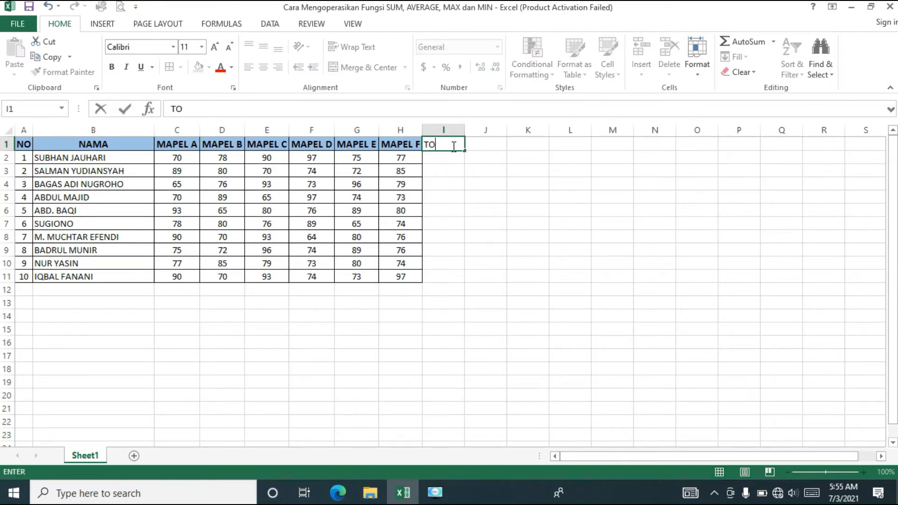
pyautogui.write('T')
pyautogui.write('TA')
pyautogui.press('BackSpace')
pyautogui.press('BackSpace')
pyautogui.write('AL')
pyautogui.press('Return')
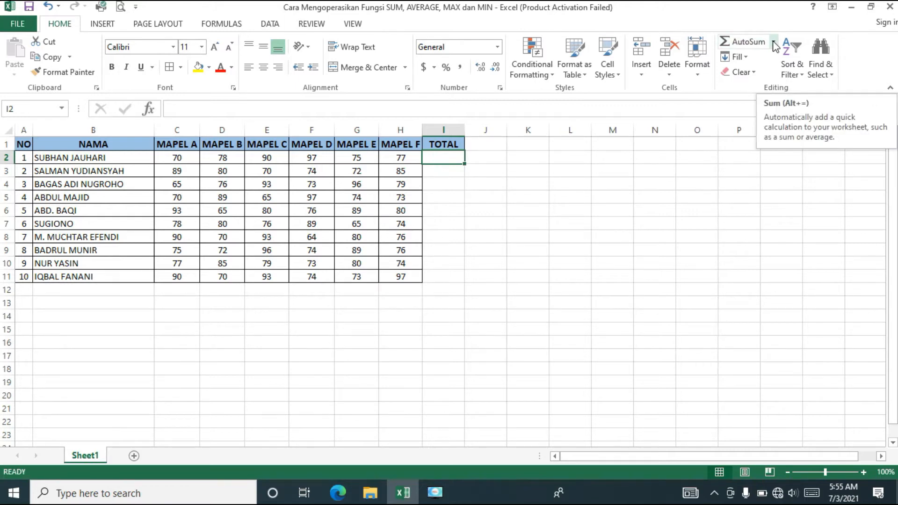
# - Calculate the first student's total in I2 with AutoSum over C2:H2 and fill the formula down to I11
pyautogui.click(774, 43)
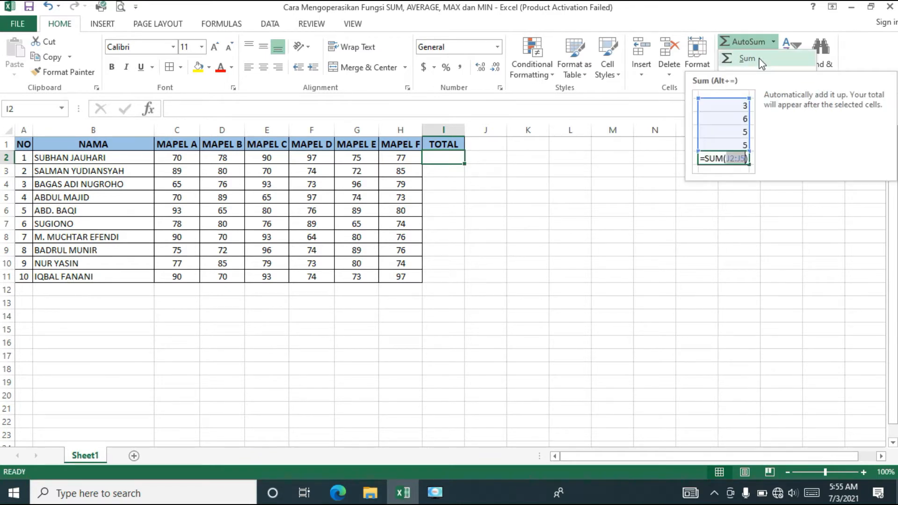
pyautogui.click(747, 59)
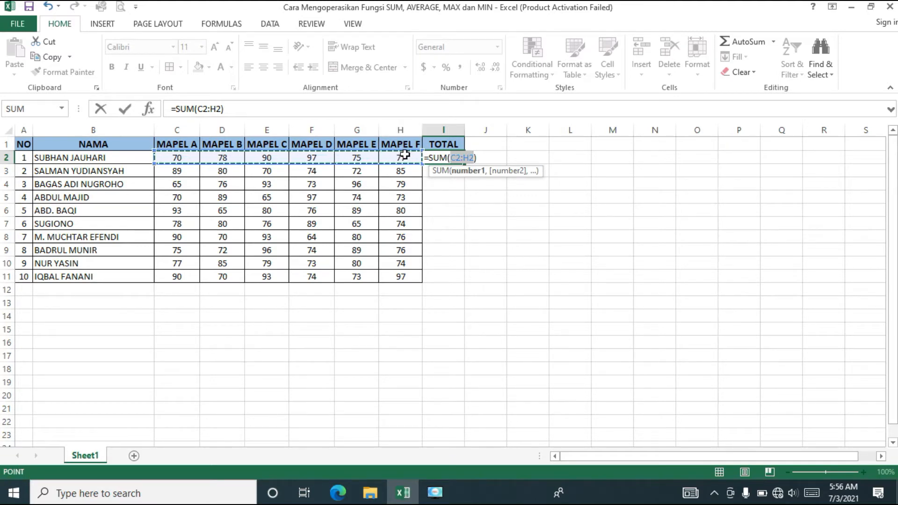
pyautogui.press('Return')
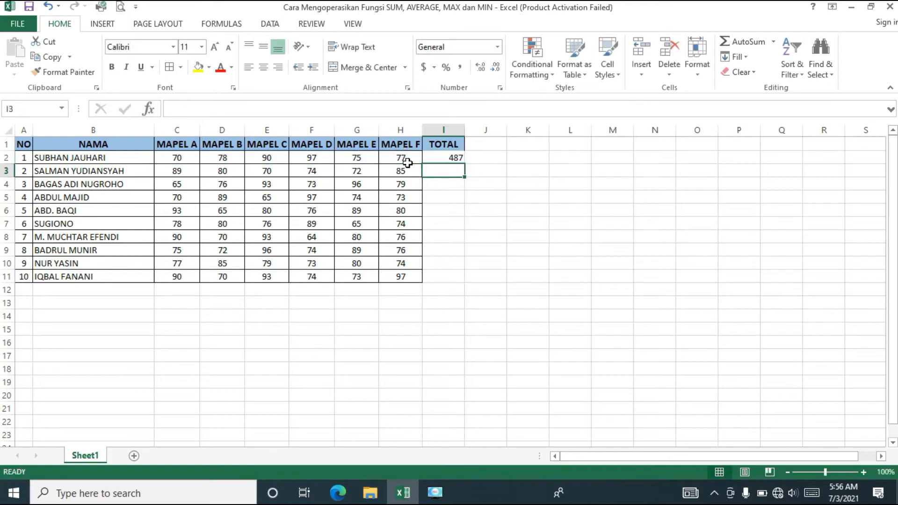
pyautogui.click(460, 157)
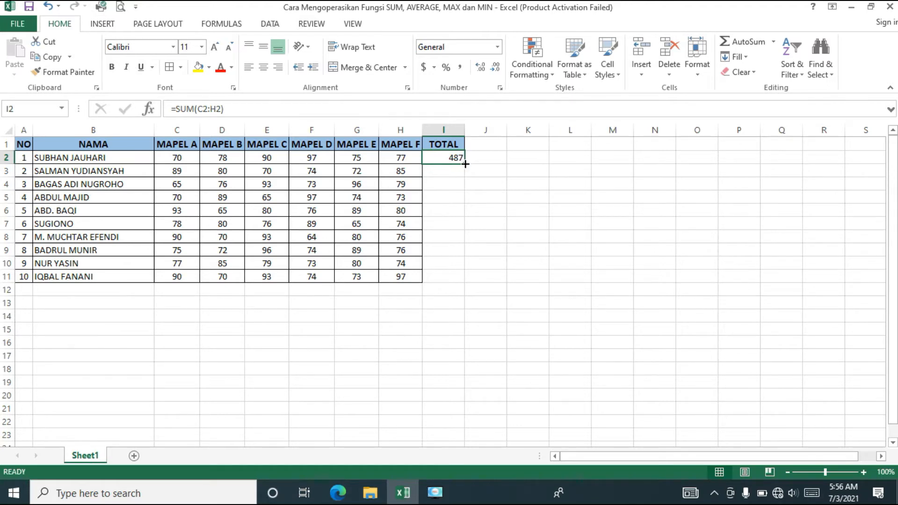
pyautogui.doubleClick(465, 163)
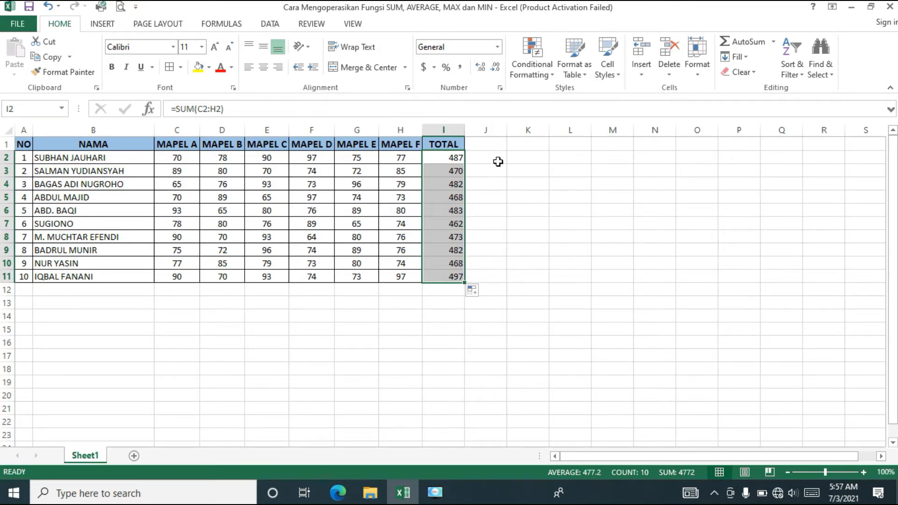
# - Add the header RATA-RATA in cell J1 and autofit the width of column J to it
pyautogui.click(494, 141)
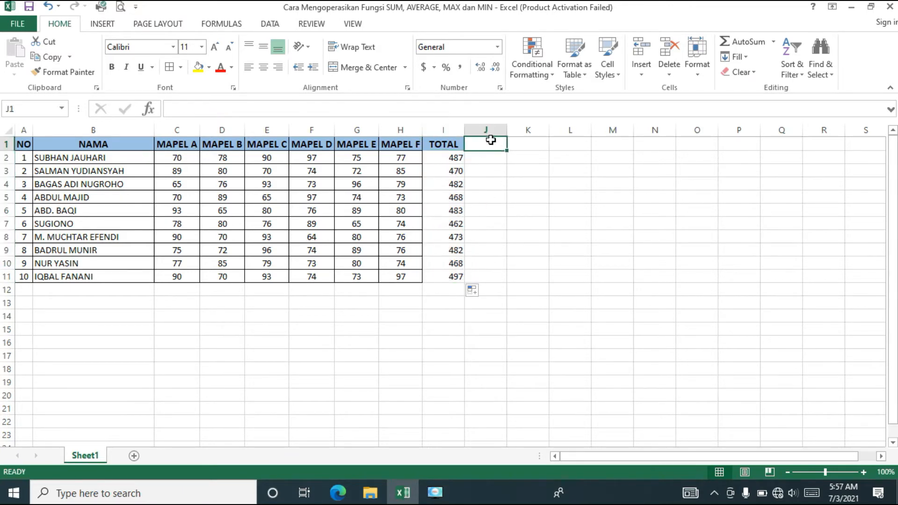
pyautogui.write('RATA-RATA')
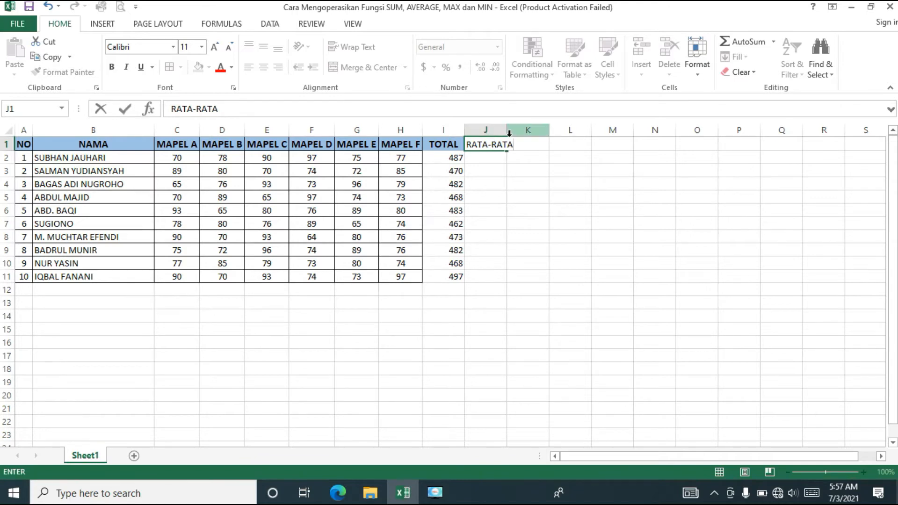
pyautogui.press('Return')
pyautogui.doubleClick(506, 131)
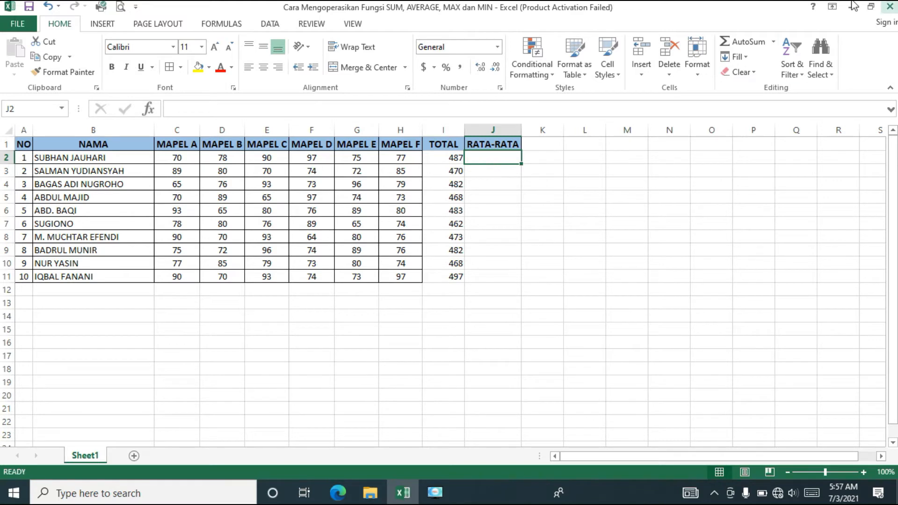
# - Insert an AVERAGE formula in J2 and edit its range from the keyboard to C2:H2, excluding the total
pyautogui.click(773, 43)
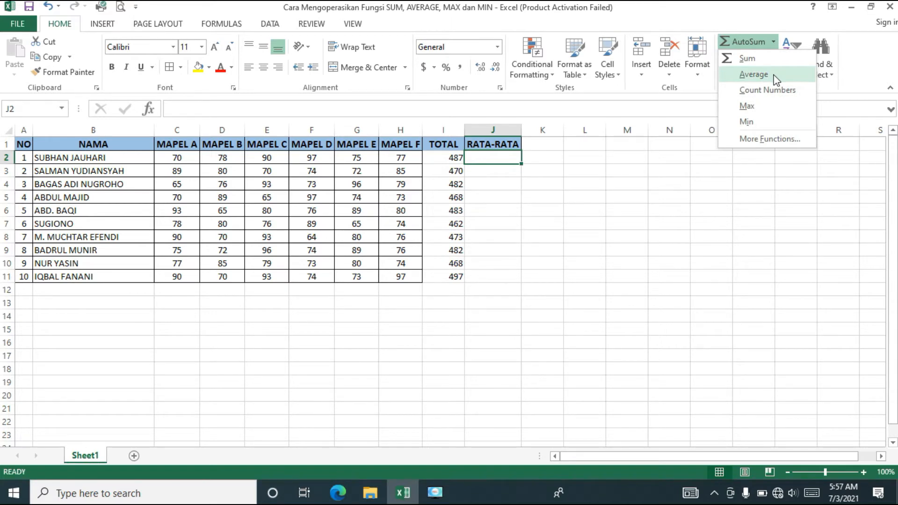
pyautogui.click(754, 74)
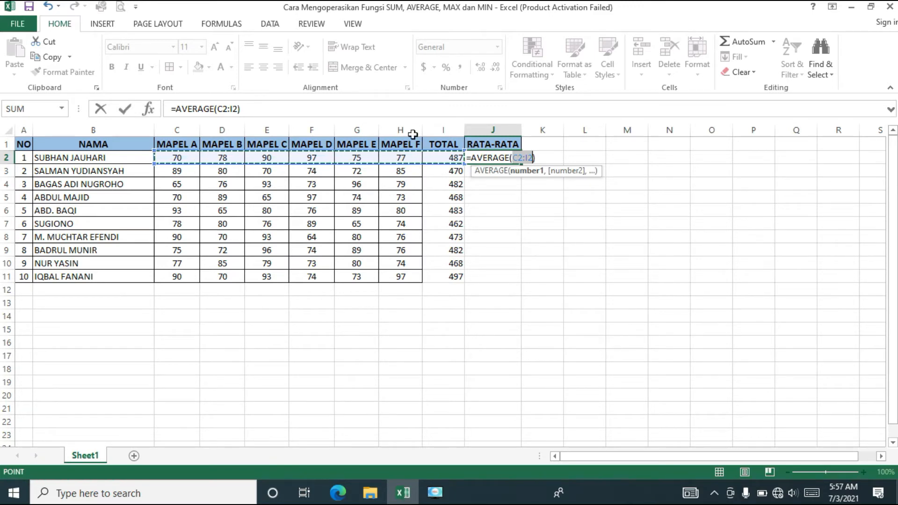
pyautogui.click(533, 158)
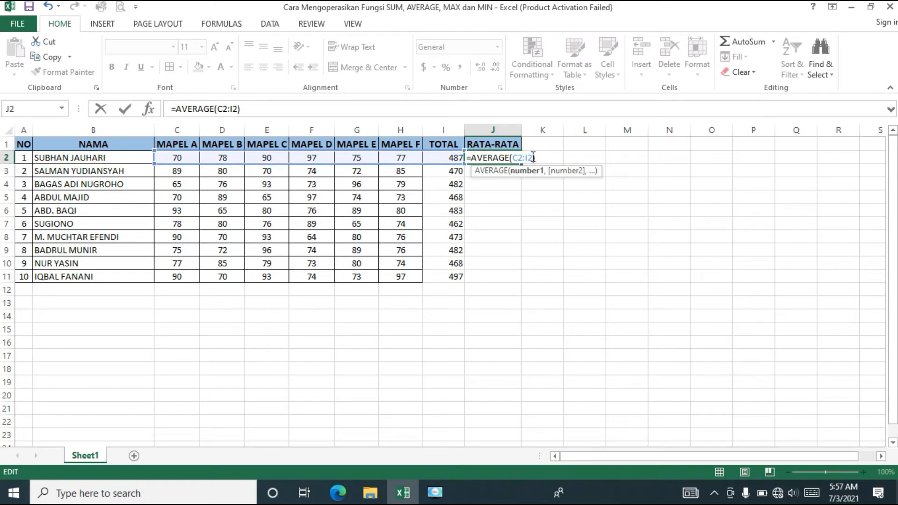
pyautogui.press('BackSpace')
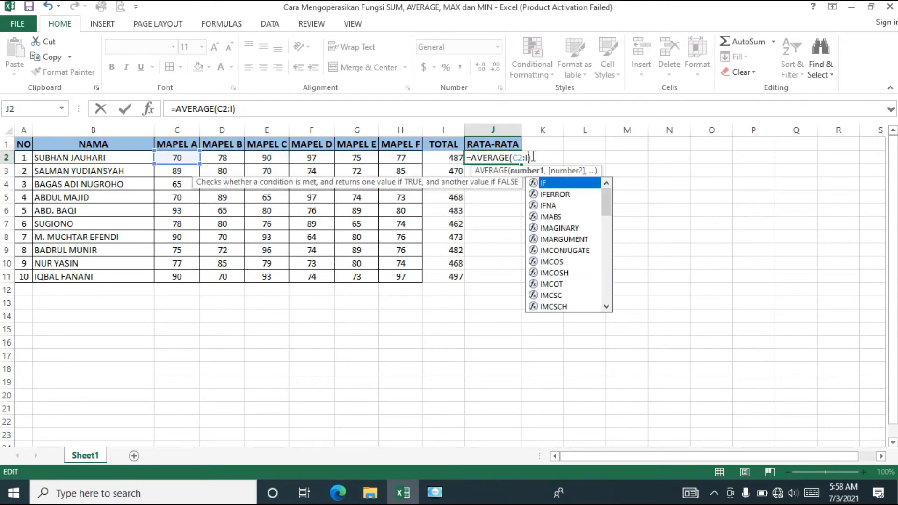
pyautogui.press('BackSpace')
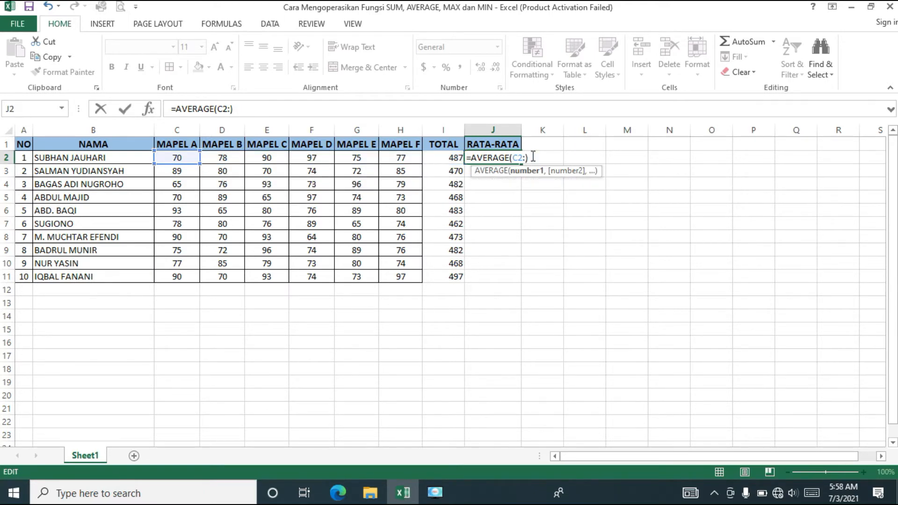
pyautogui.write('H')
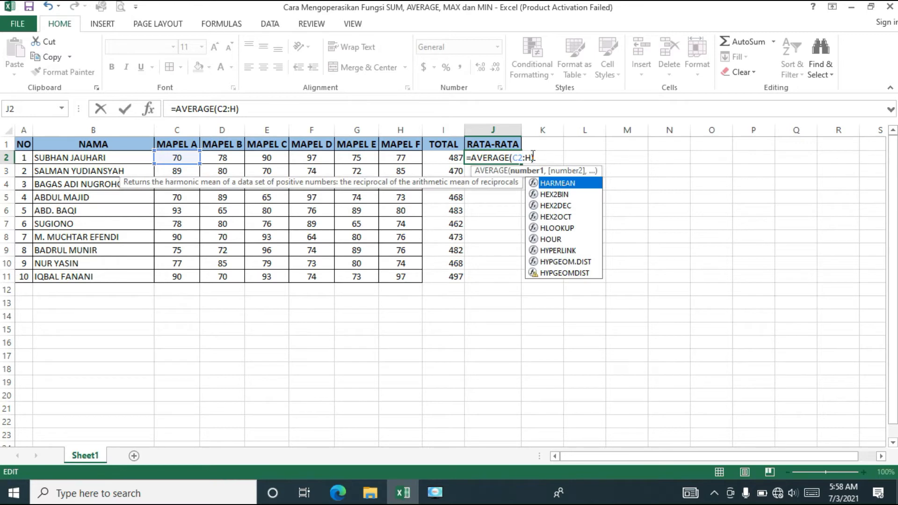
pyautogui.write('2')
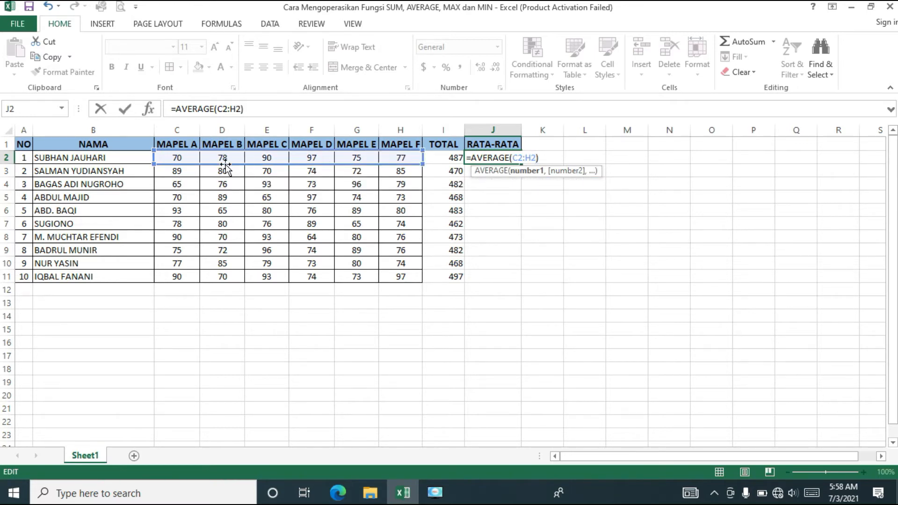
pyautogui.click(169, 155)
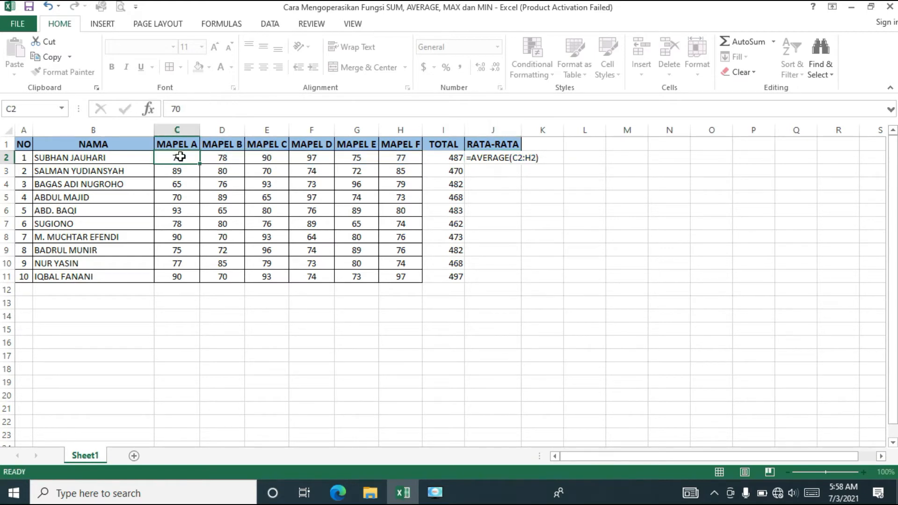
pyautogui.click(510, 158)
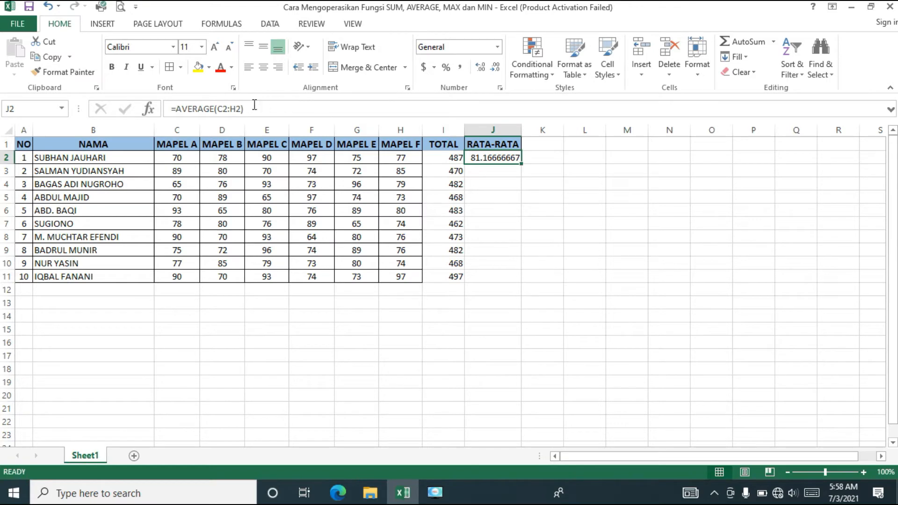
# - Check the range in the J2 average formula, then clear the cell's contents
pyautogui.click(241, 110)
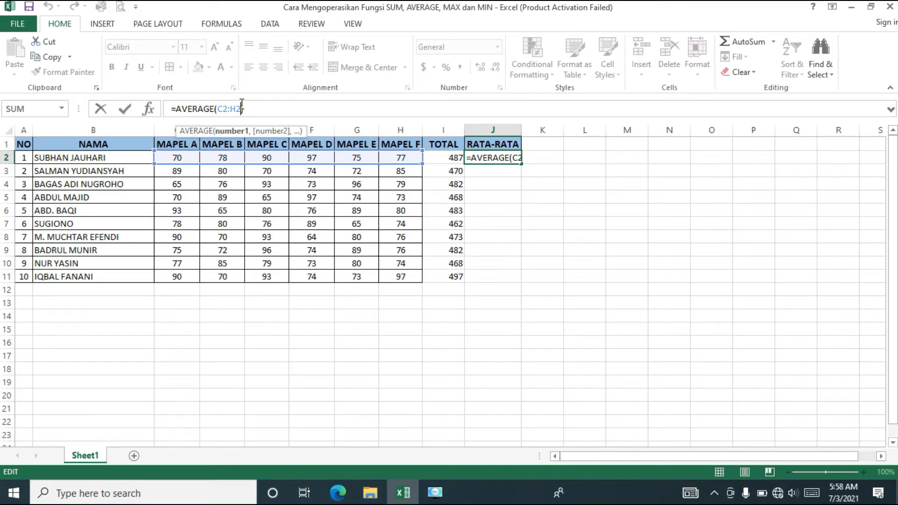
pyautogui.press('Return')
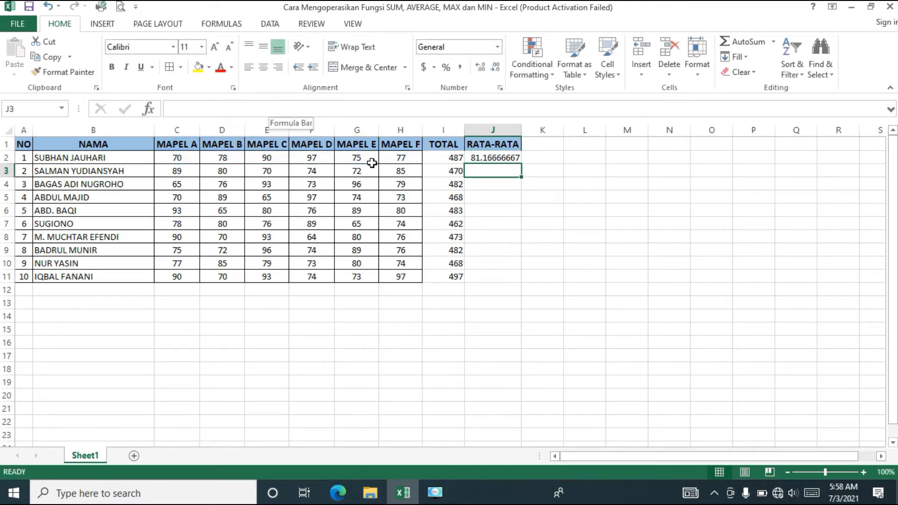
pyautogui.click(513, 157)
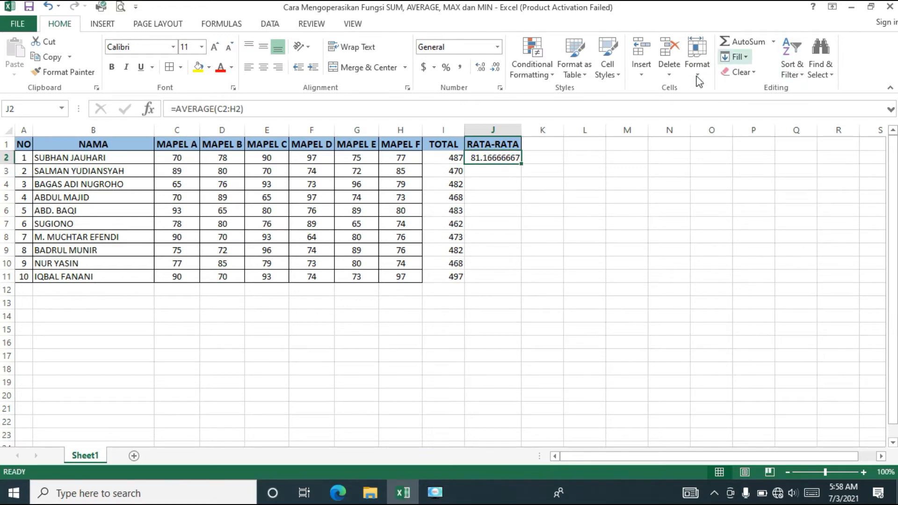
pyautogui.press('Delete')
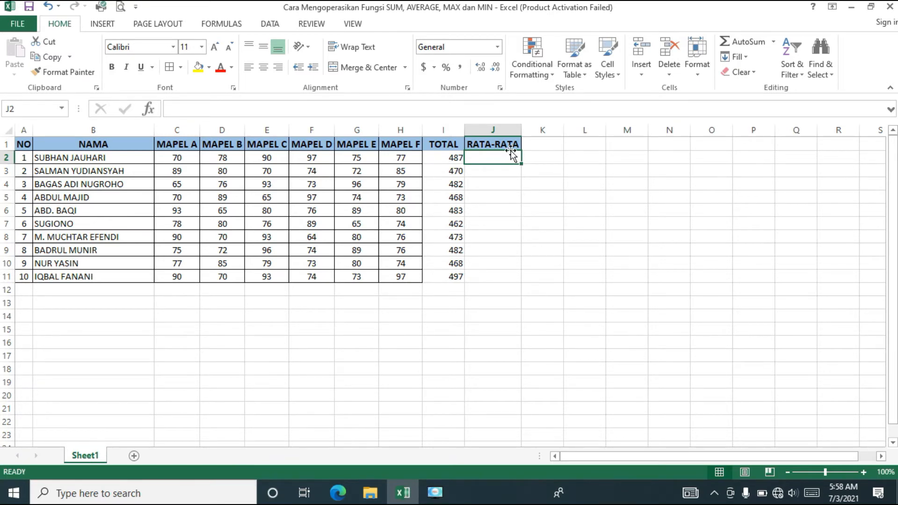
# - Calculate the first student's average in J2 with the AutoSum Average function over C2:H2 and fill the formula down to J11
pyautogui.click(772, 41)
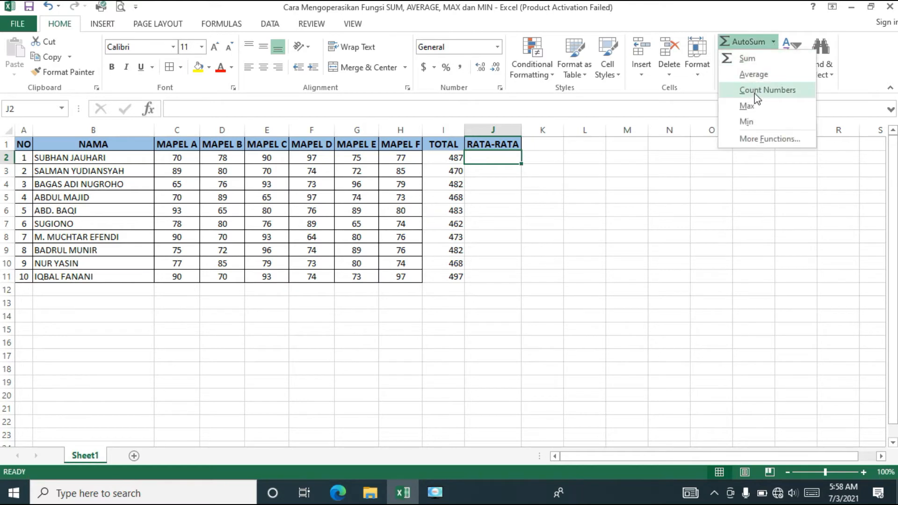
pyautogui.click(754, 75)
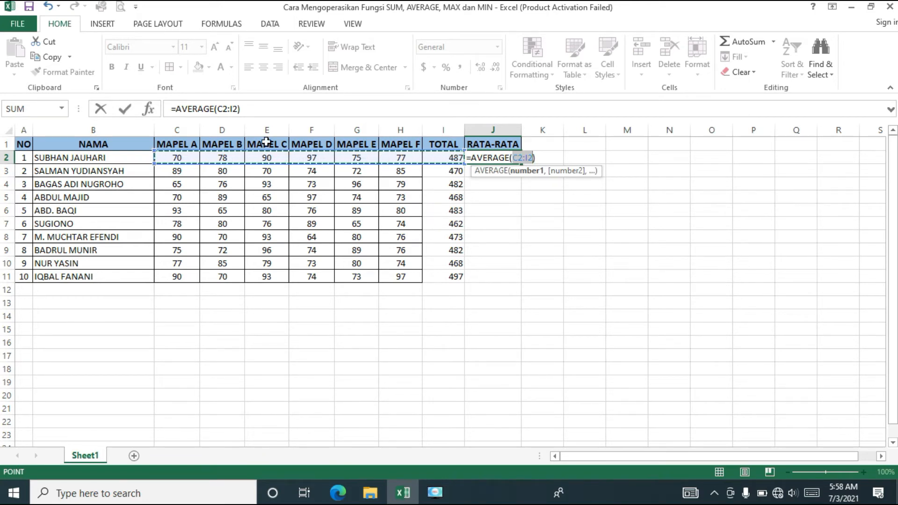
pyautogui.click(174, 156)
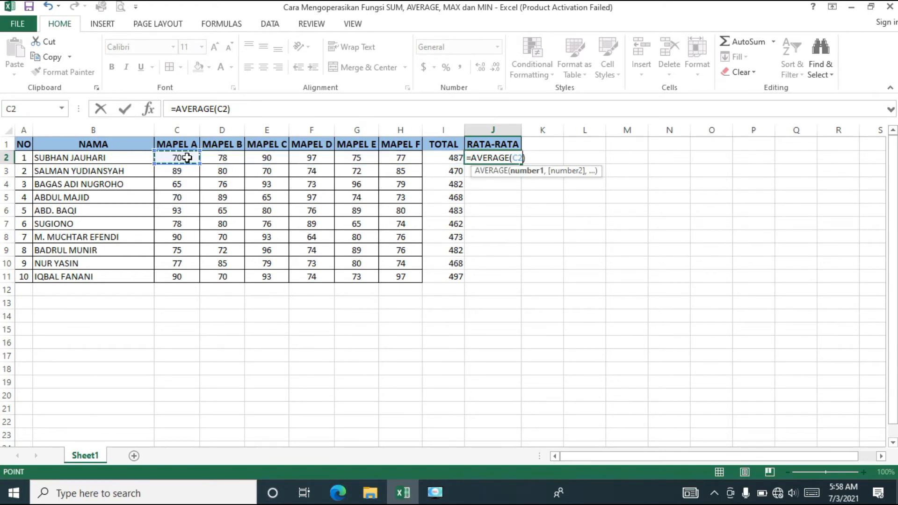
pyautogui.moveTo(197, 158); pyautogui.dragTo(201, 158)
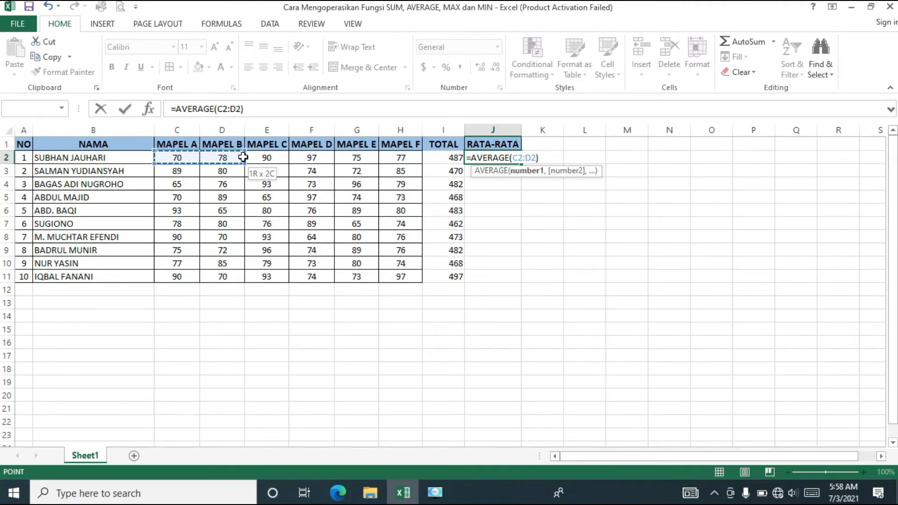
pyautogui.moveTo(243, 157); pyautogui.dragTo(257, 158)
pyautogui.moveTo(321, 157); pyautogui.dragTo(400, 157)
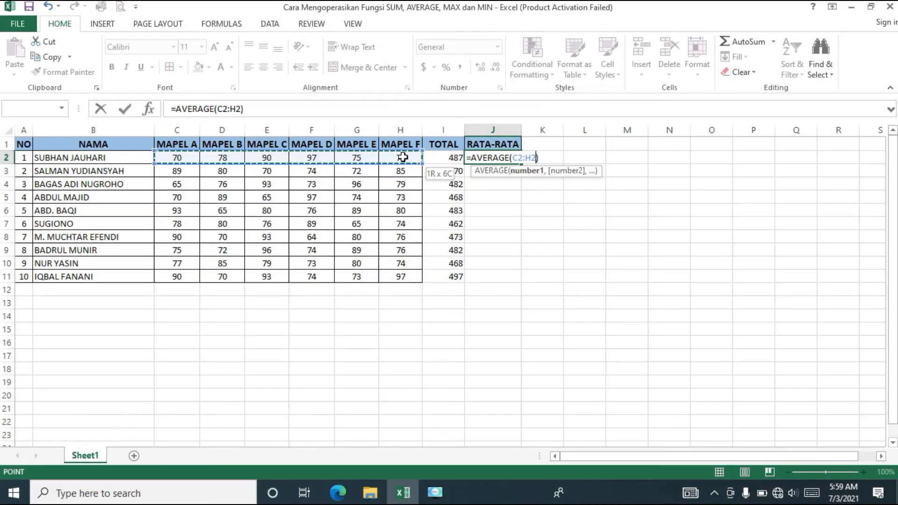
pyautogui.moveTo(403, 157); pyautogui.dragTo(402, 157)
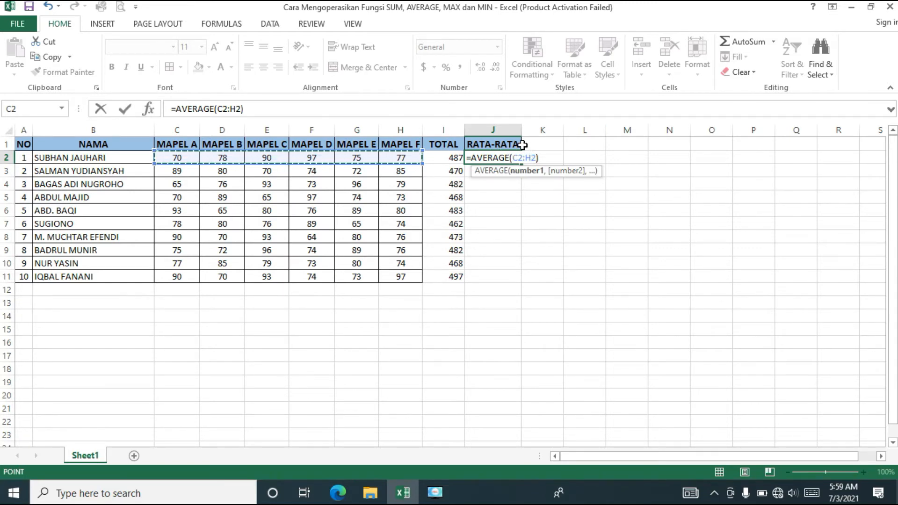
pyautogui.press('Return')
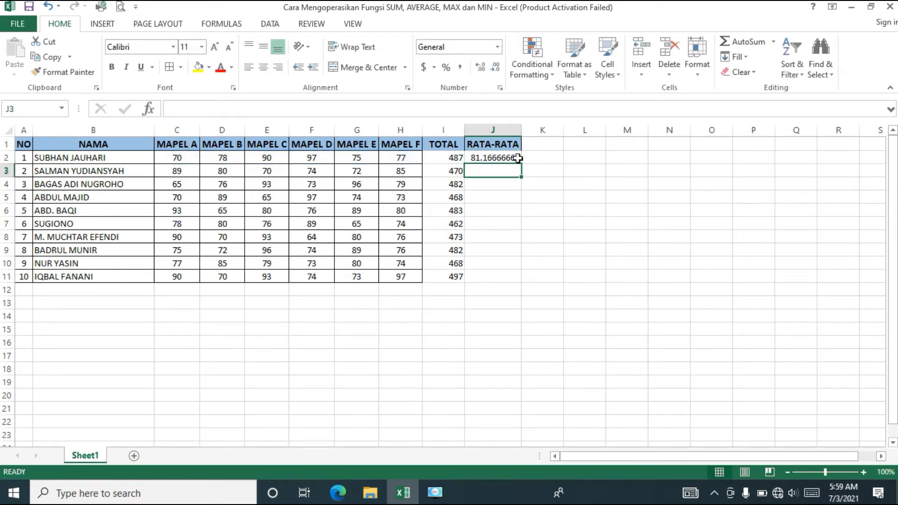
pyautogui.click(517, 158)
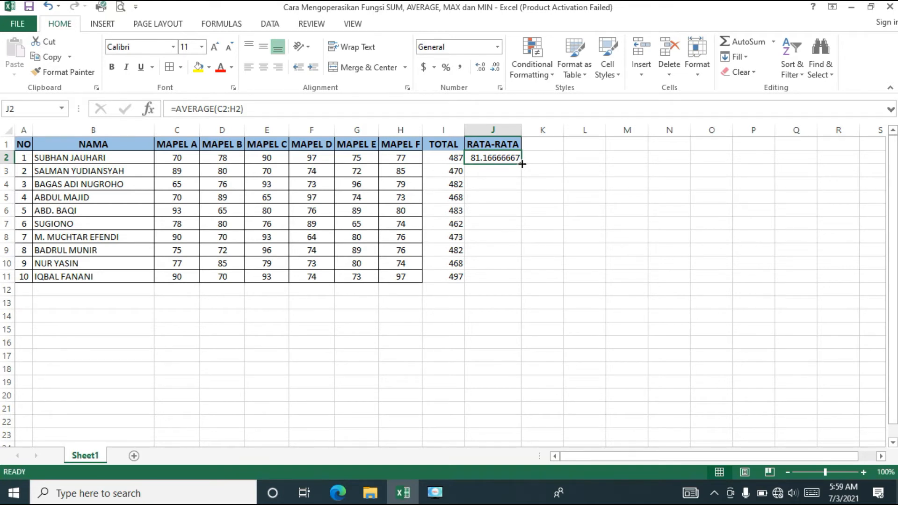
pyautogui.doubleClick(522, 165)
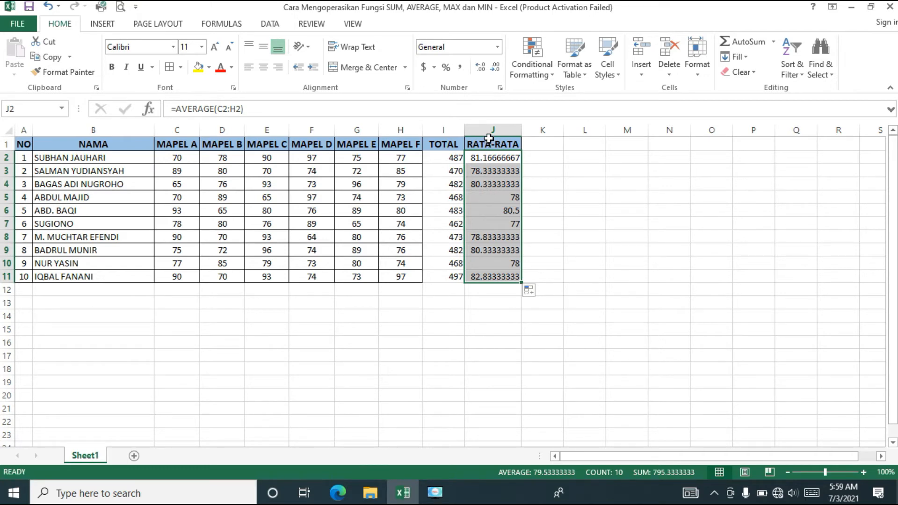
# - Reduce the averages in J2:J11 to two decimal places
pyautogui.click(496, 68)
pyautogui.click(496, 68)
pyautogui.click(495, 68)
pyautogui.click(495, 69)
pyautogui.click(496, 68)
pyautogui.click(495, 68)
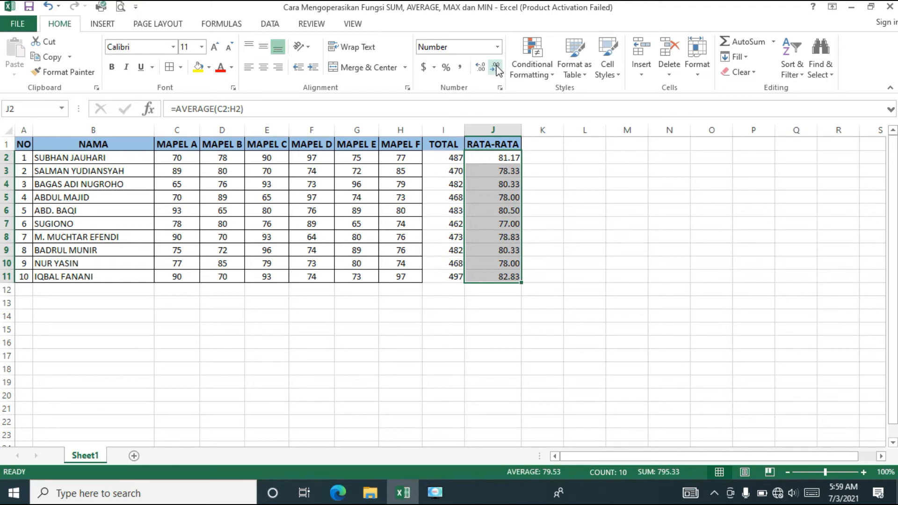
pyautogui.click(536, 146)
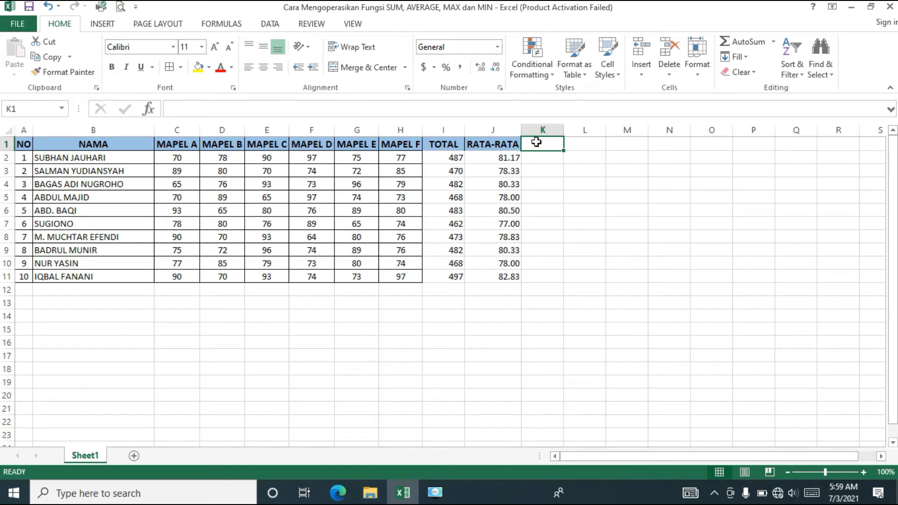
# - Reduce the decimals of the averages in J2:J11 further so that they display as whole numbers
pyautogui.moveTo(514, 155); pyautogui.dragTo(500, 274)
pyautogui.click(496, 67)
pyautogui.click(496, 68)
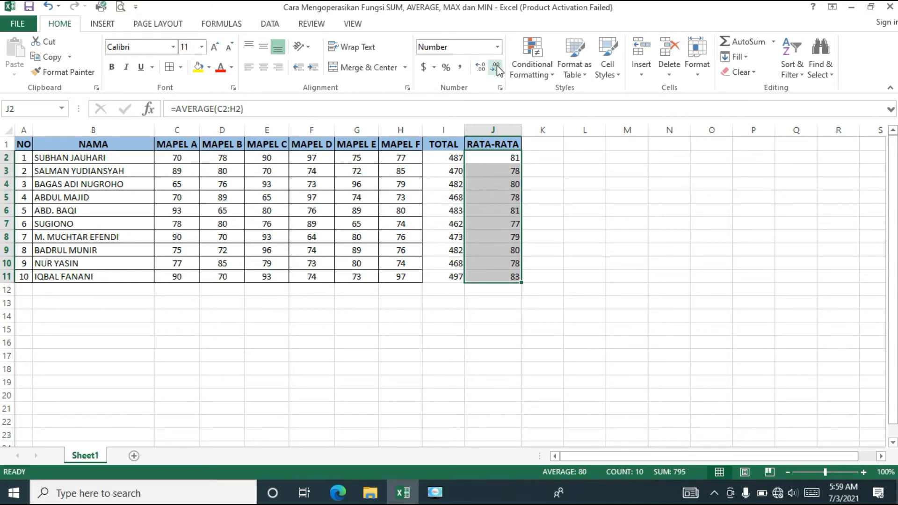
pyautogui.click(546, 161)
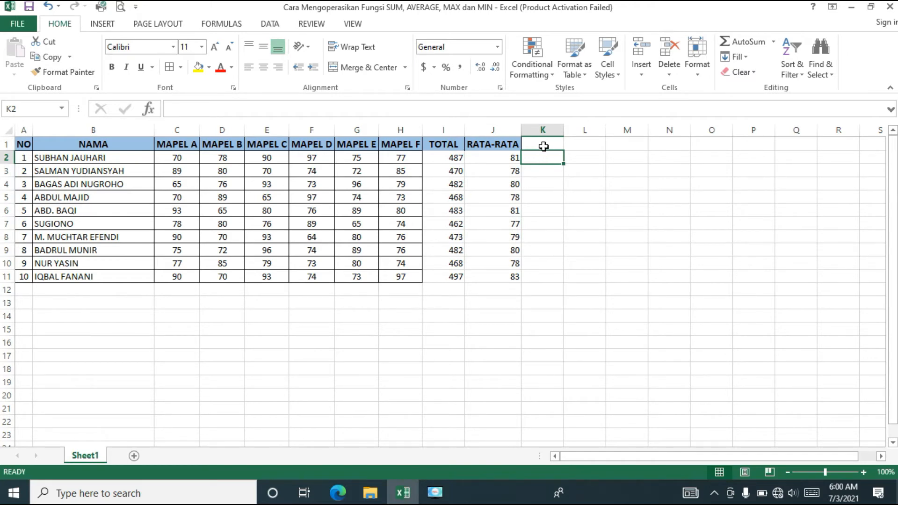
# - Add the header MAKSIMUM in cell K1 and autofit the width of column K to it
pyautogui.click(543, 146)
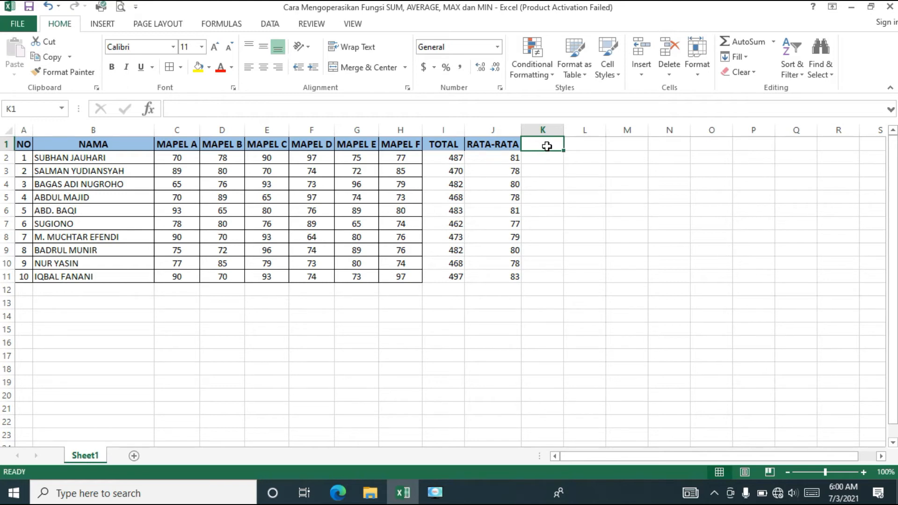
pyautogui.write('MA')
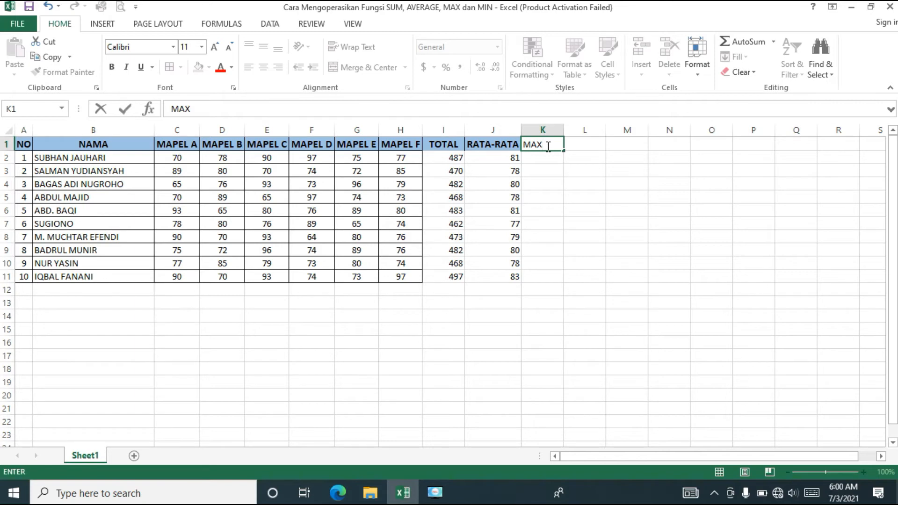
pyautogui.write('KSIMUM')
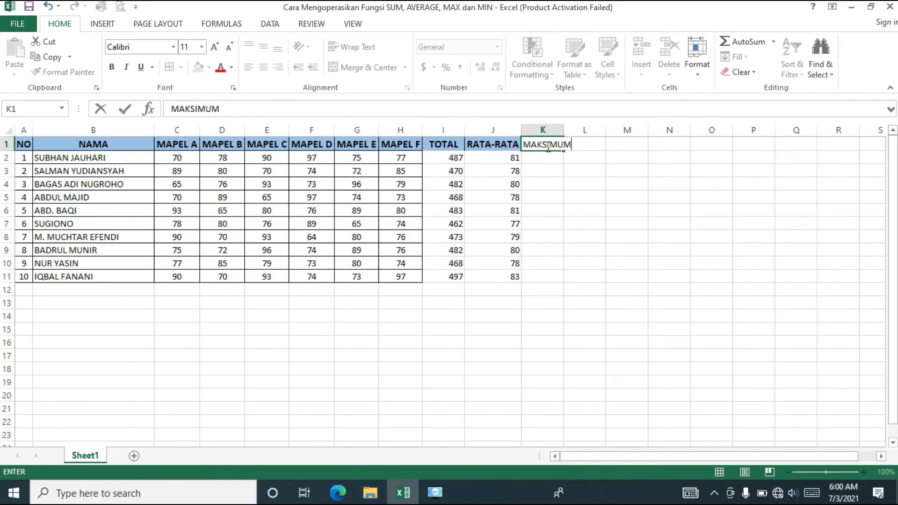
pyautogui.press('Return')
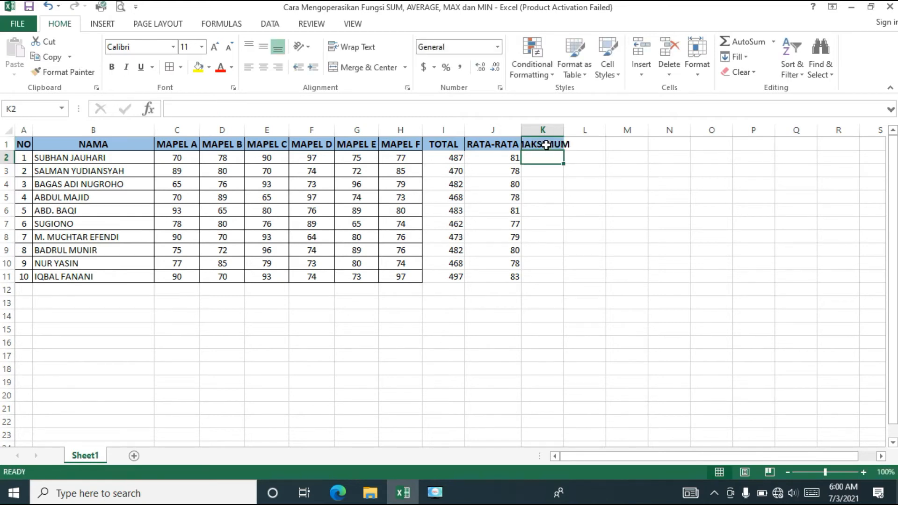
pyautogui.doubleClick(563, 124)
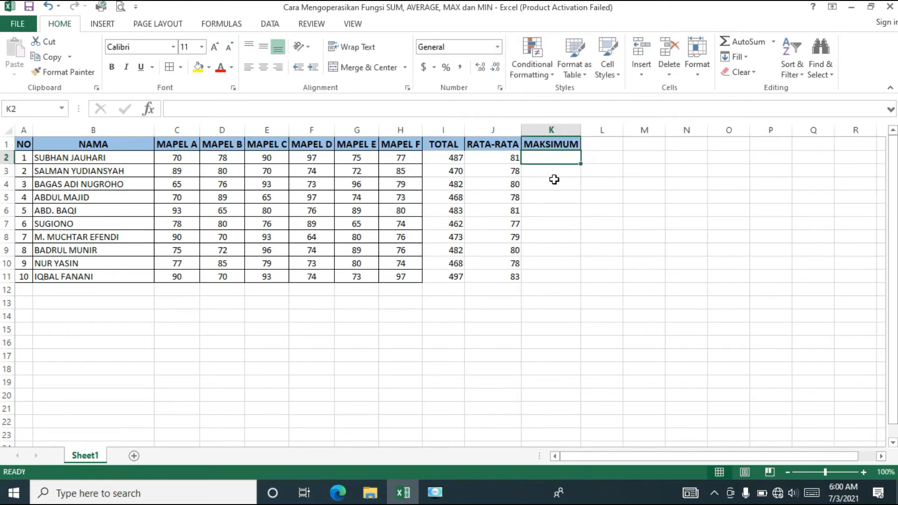
# - Calculate the first student's highest score in K2 with the AutoSum Max function over C2:H2 and fill the formula down to K11
pyautogui.click(774, 42)
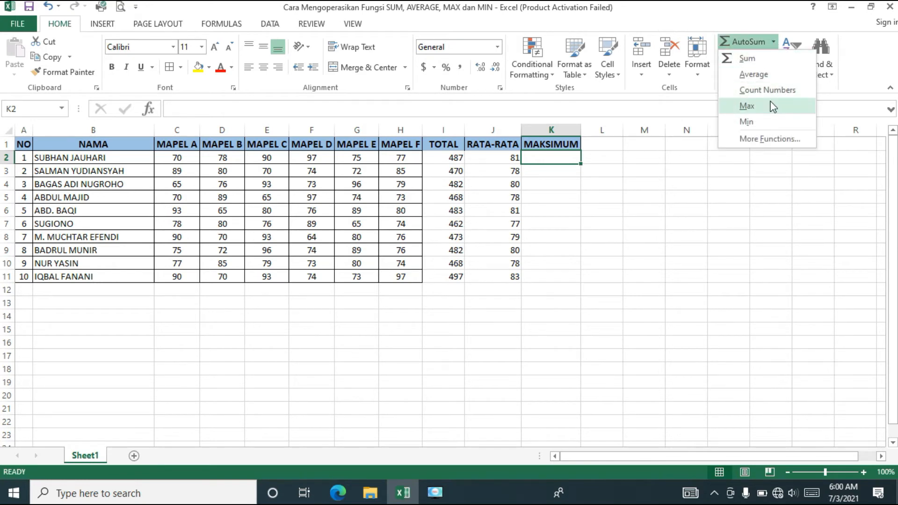
pyautogui.click(747, 106)
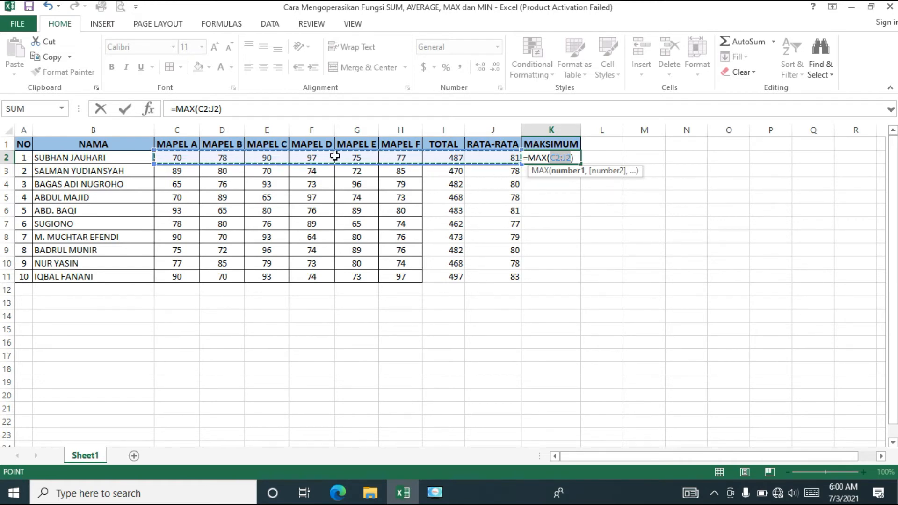
pyautogui.click(181, 158)
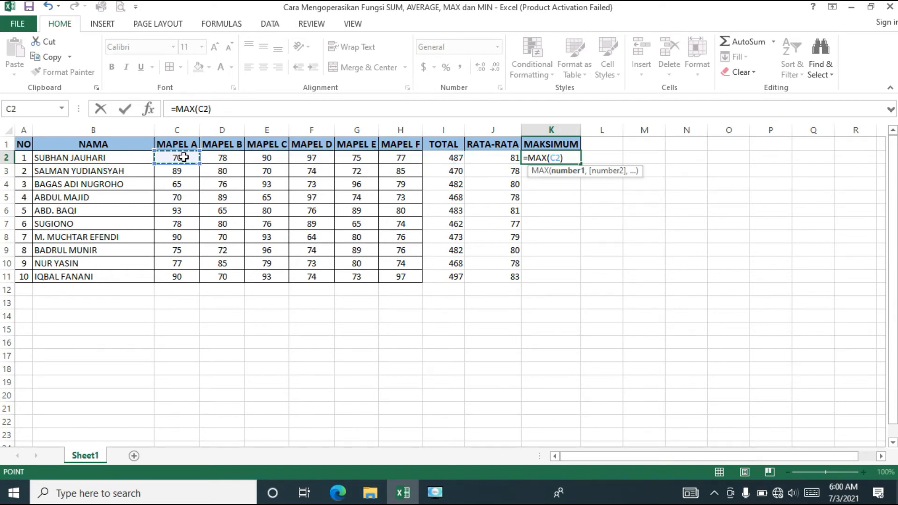
pyautogui.moveTo(193, 157); pyautogui.dragTo(209, 157)
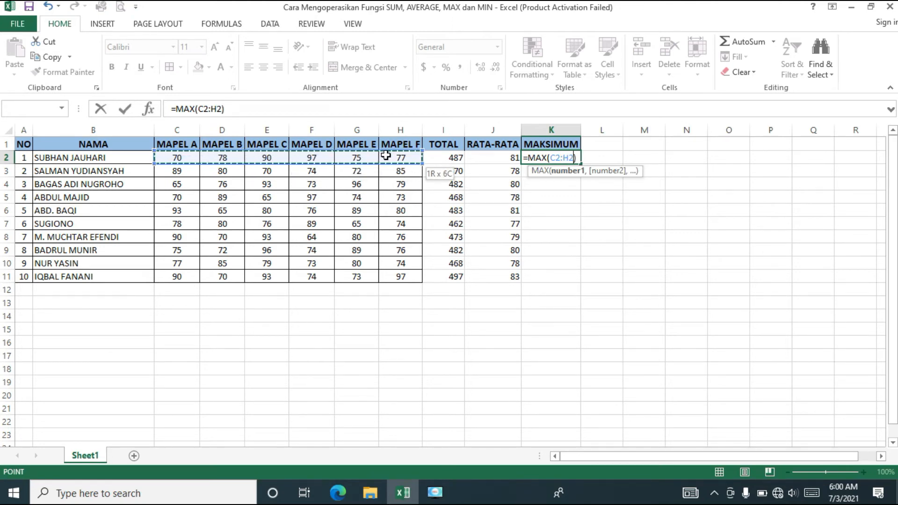
pyautogui.moveTo(386, 156); pyautogui.dragTo(388, 157)
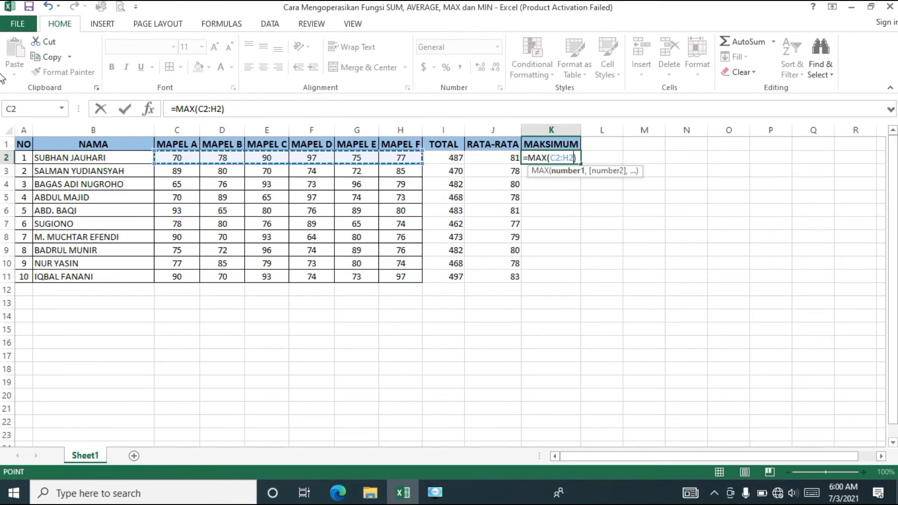
pyautogui.press('Return')
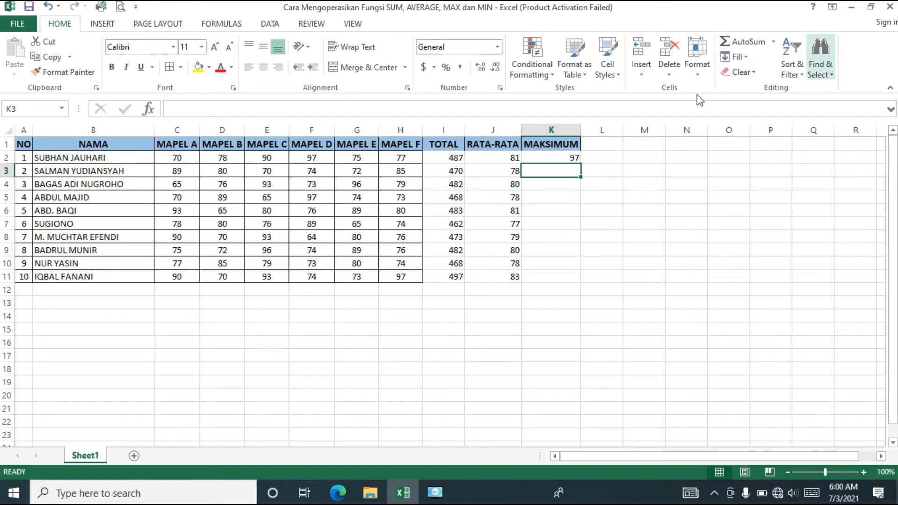
pyautogui.click(575, 159)
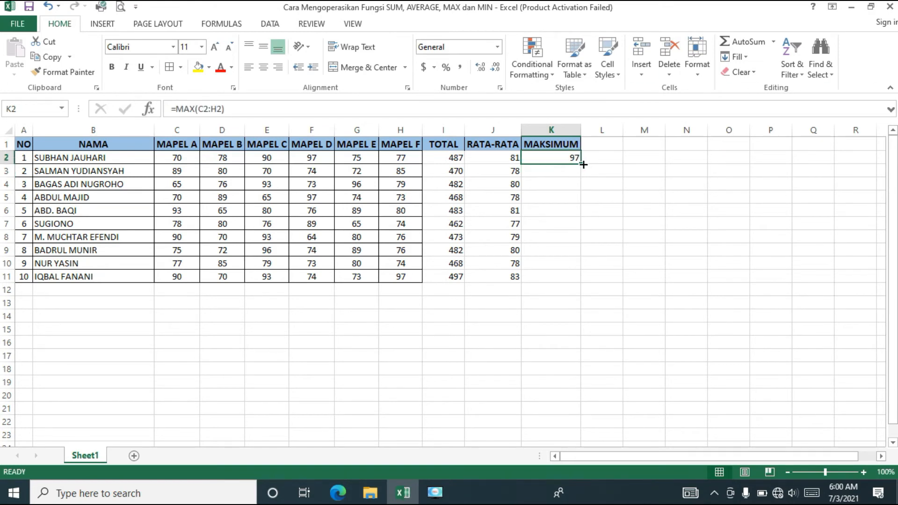
pyautogui.doubleClick(580, 163)
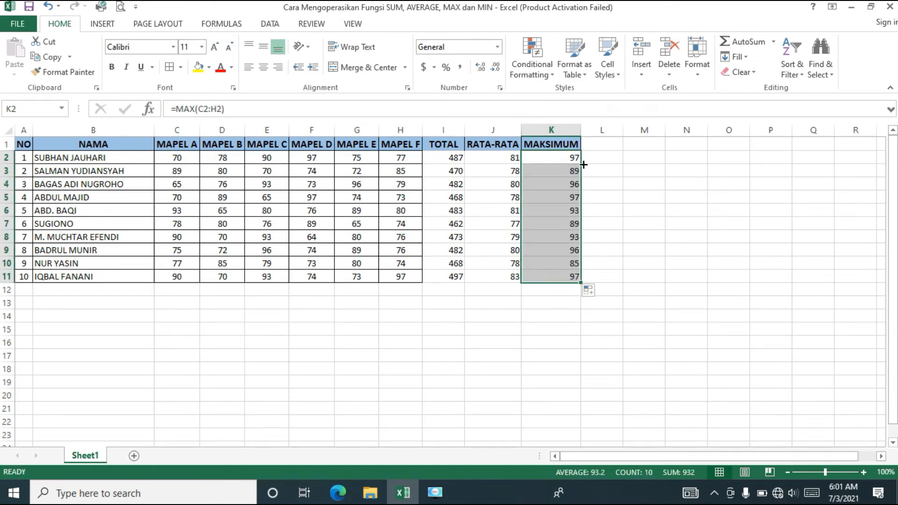
# - Add the header MINIMUM in cell L1 and autofit the width of column L to it
pyautogui.click(593, 144)
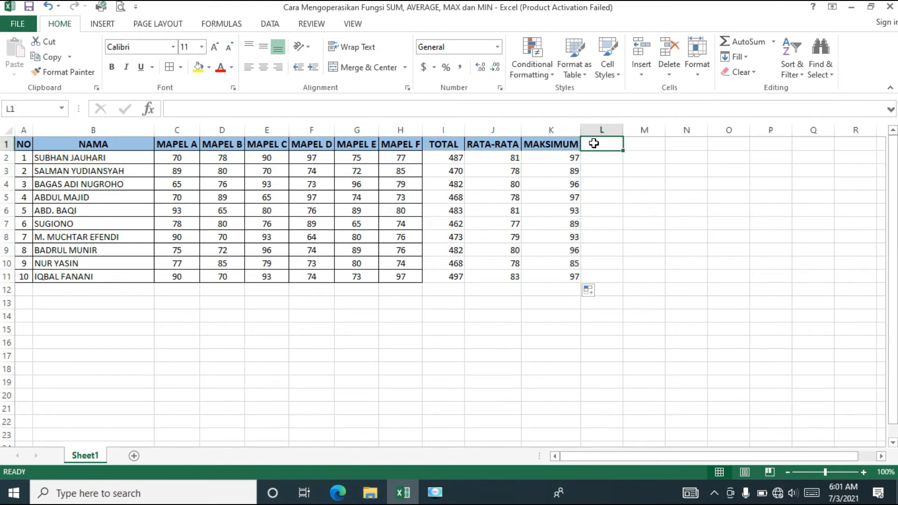
pyautogui.write('MINIMUM')
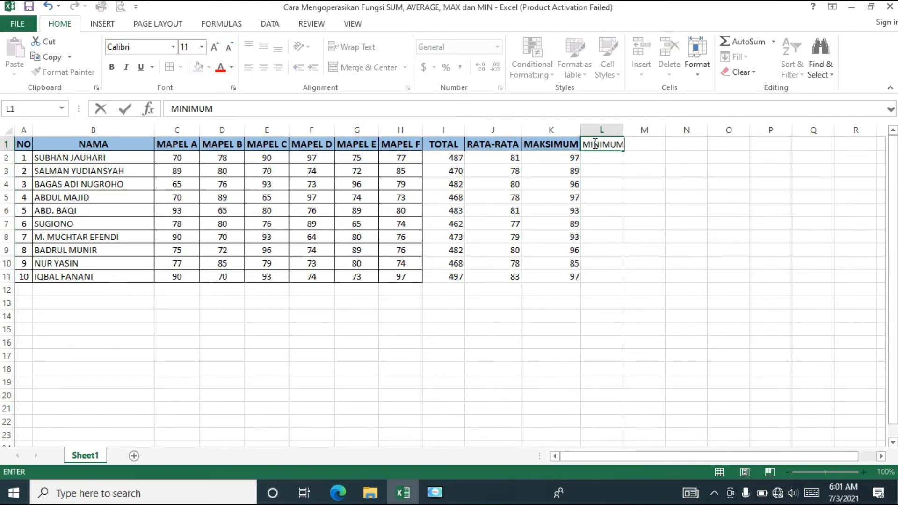
pyautogui.press('Return')
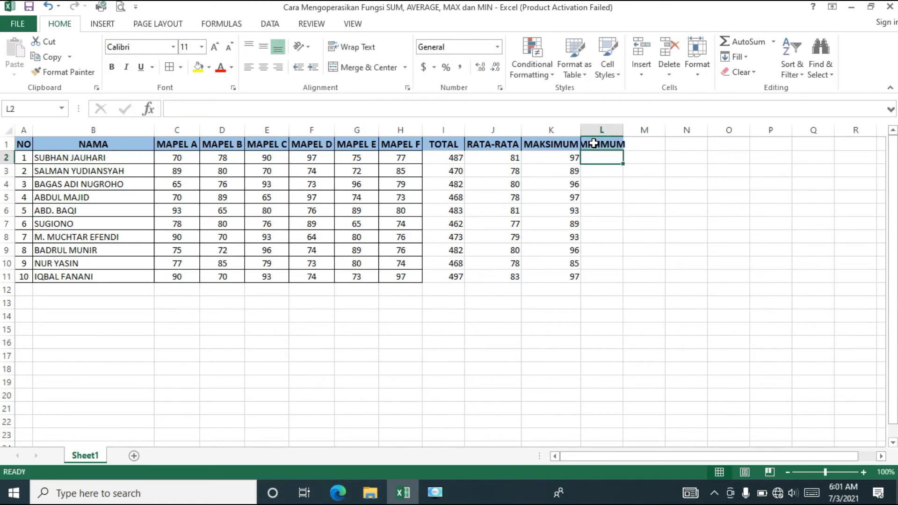
pyautogui.doubleClick(623, 129)
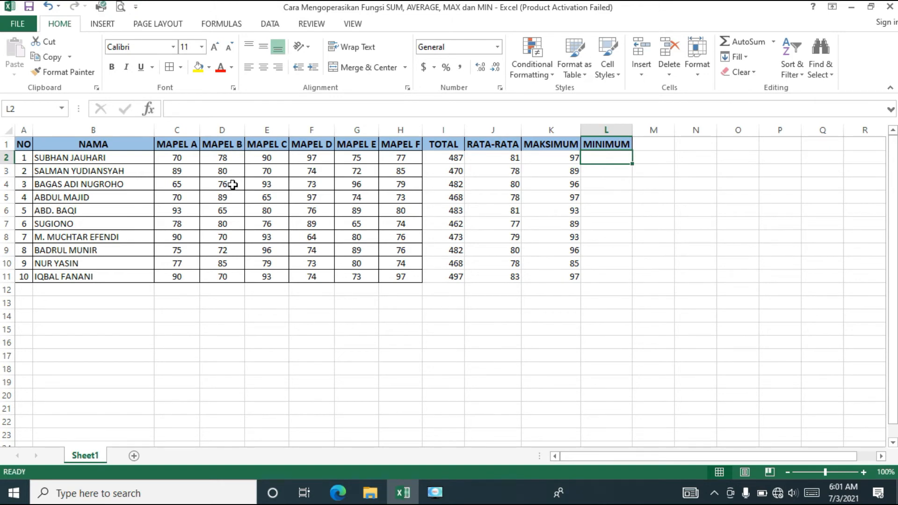
pyautogui.click(557, 157)
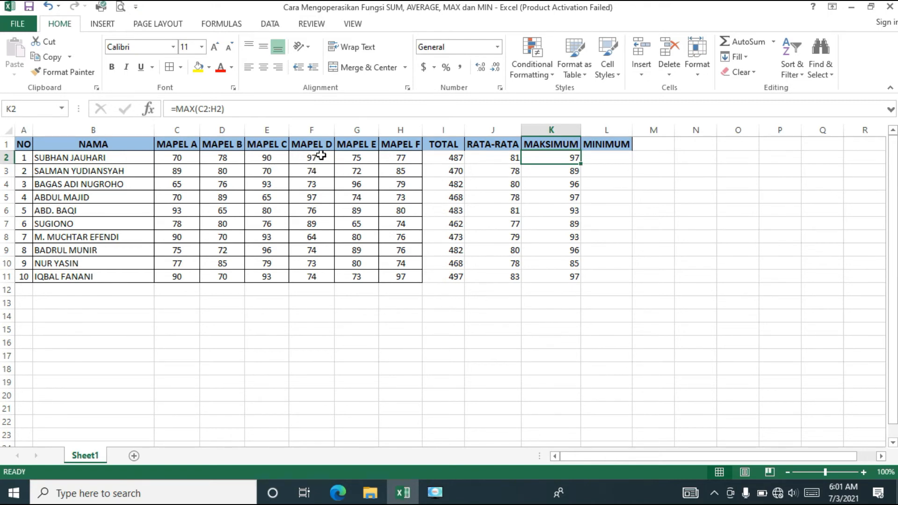
pyautogui.click(607, 147)
pyautogui.click(603, 157)
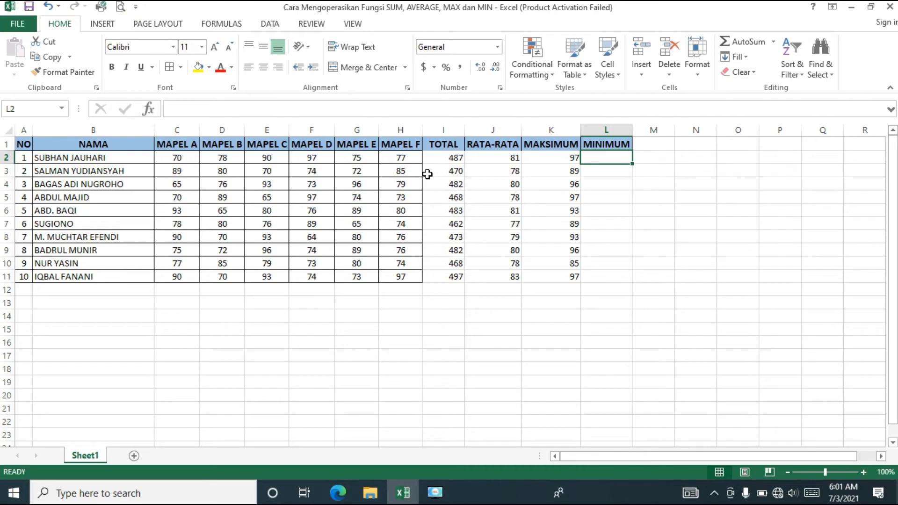
pyautogui.click(178, 157)
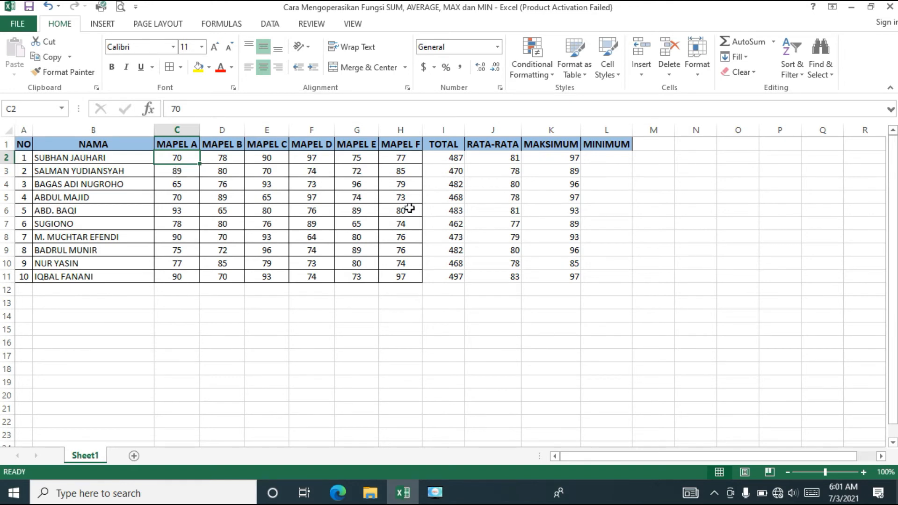
# - Calculate the first student's lowest score in L2 with the AutoSum Min function over C2:H2 and fill the formula down to L11
pyautogui.click(614, 158)
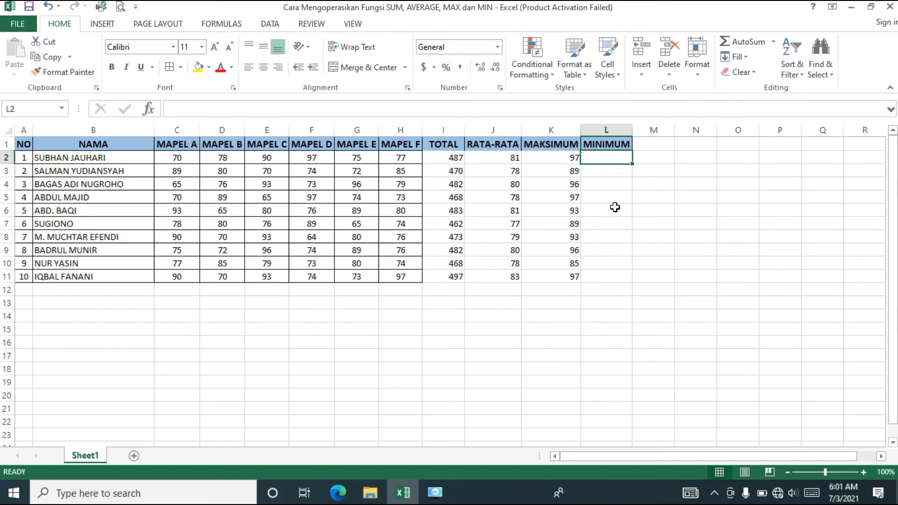
pyautogui.click(774, 41)
pyautogui.click(748, 122)
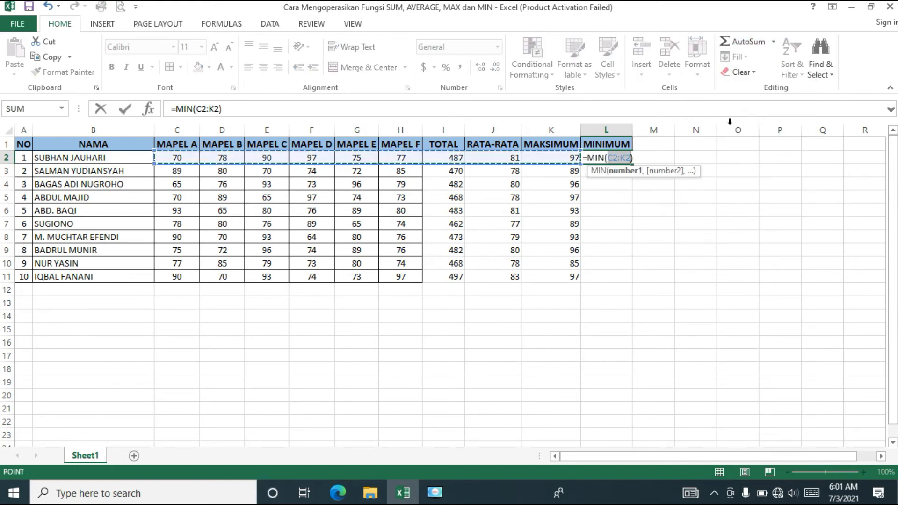
pyautogui.moveTo(163, 158); pyautogui.dragTo(401, 163)
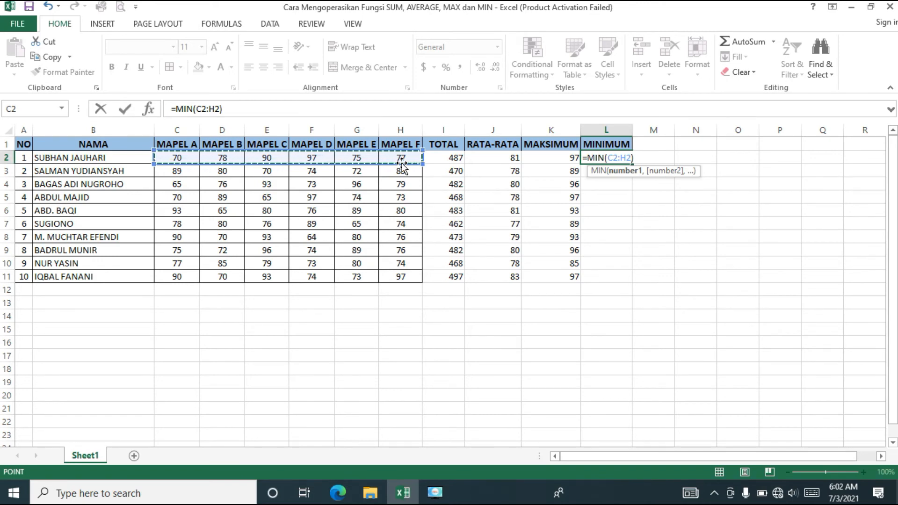
pyautogui.press('Return')
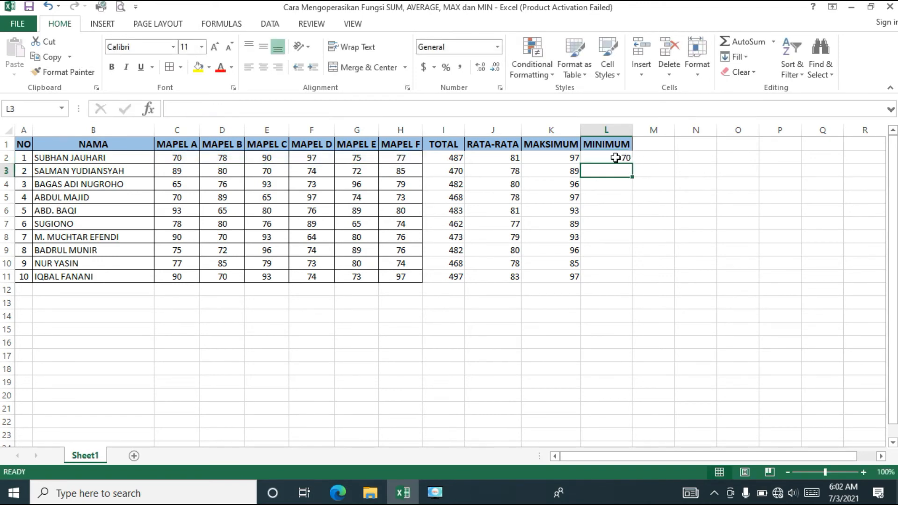
pyautogui.click(617, 160)
pyautogui.doubleClick(632, 163)
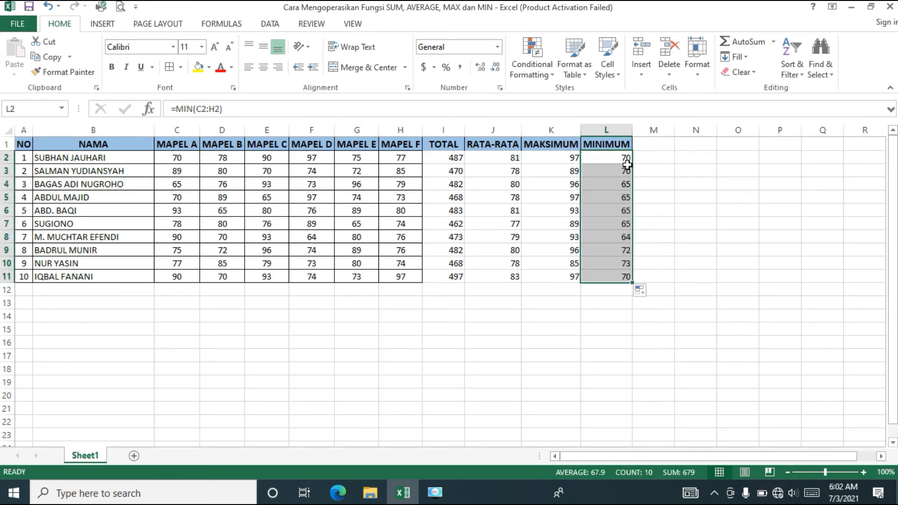
# - Center the results in I2:L11 horizontally and vertically and add borders around all of their cells
pyautogui.moveTo(436, 161); pyautogui.dragTo(599, 278)
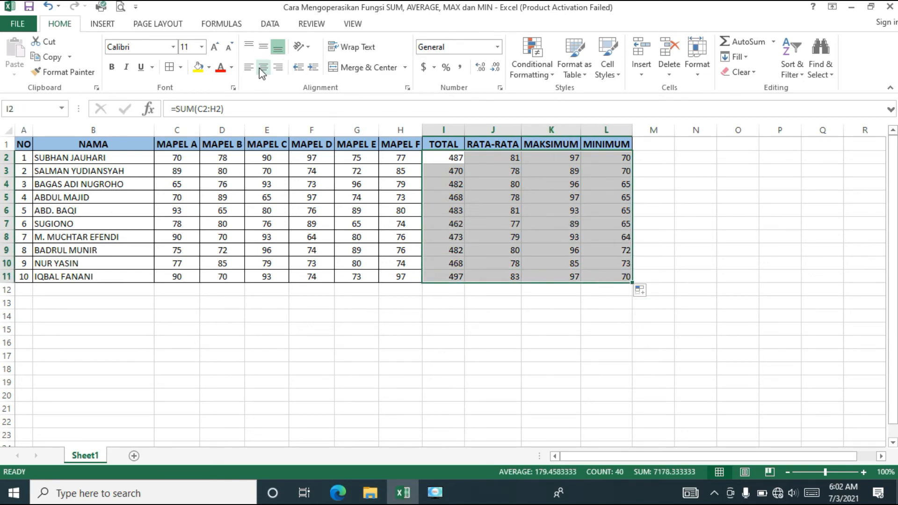
pyautogui.click(262, 70)
pyautogui.click(264, 46)
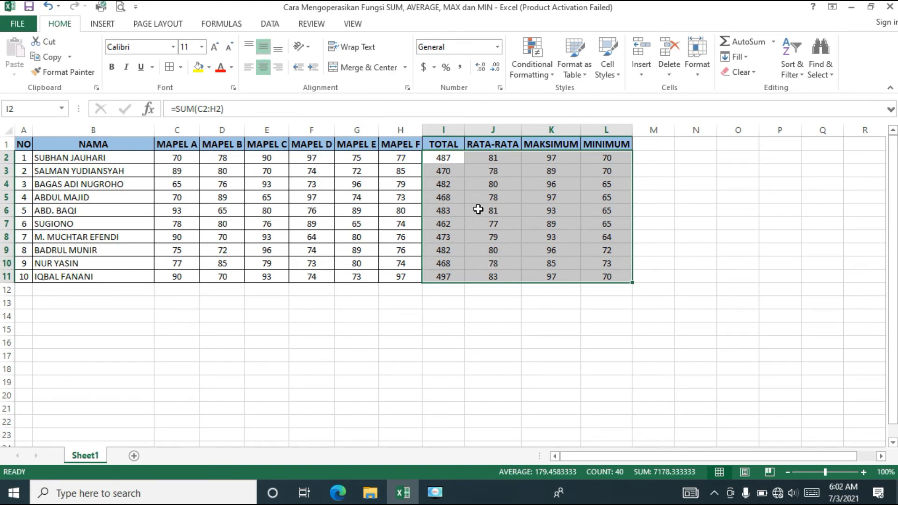
pyautogui.click(170, 67)
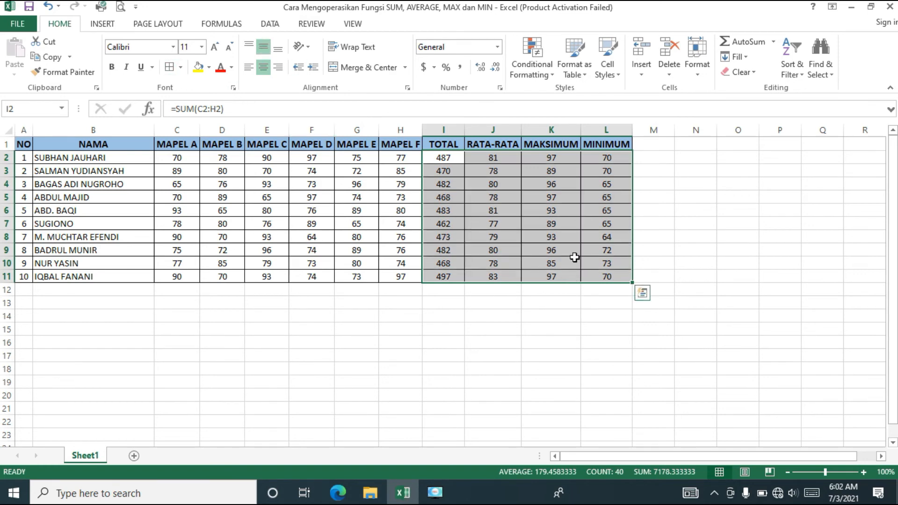
pyautogui.click(579, 240)
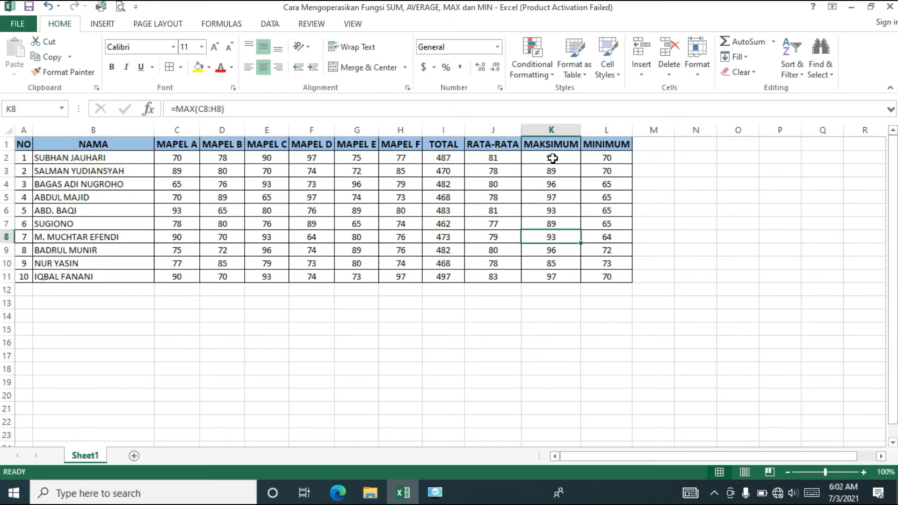
# - Check the minimum scores in L2:L11 against the subject scores in the matching rows, particularly rows 4 to 6
pyautogui.moveTo(615, 156); pyautogui.dragTo(610, 278)
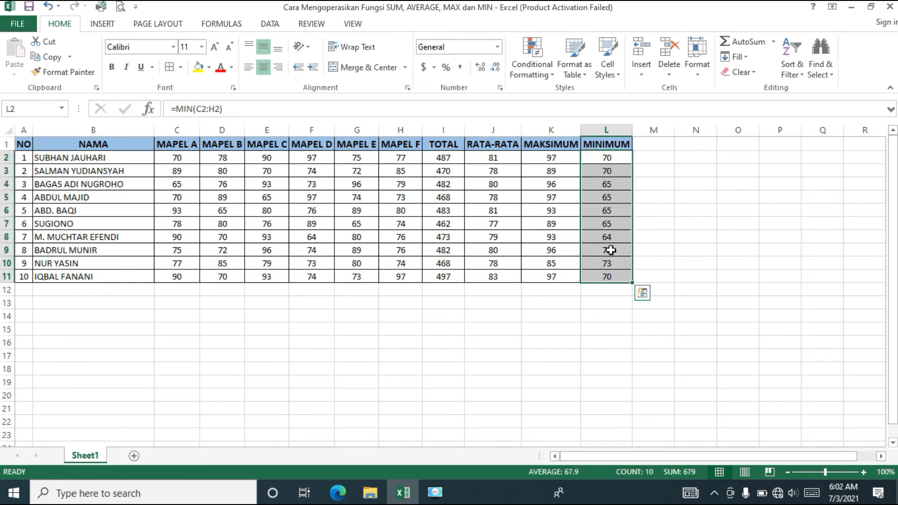
pyautogui.click(610, 184)
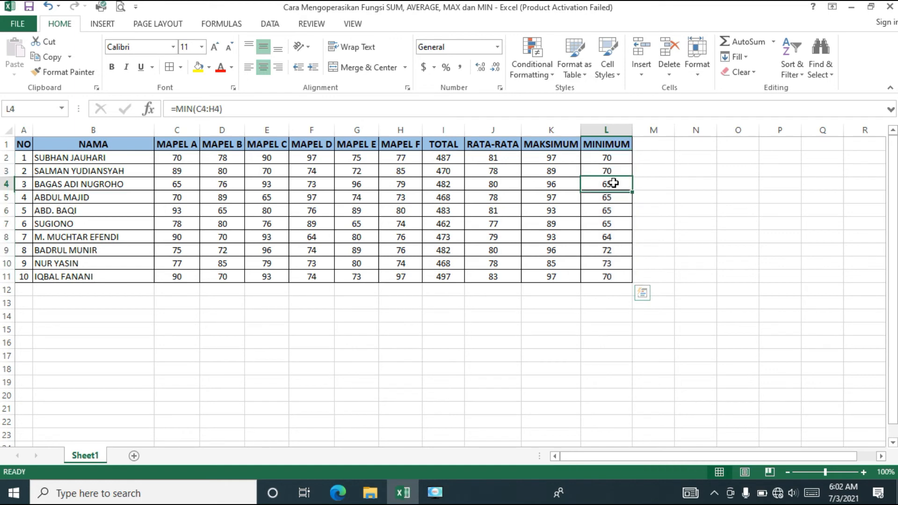
pyautogui.click(606, 209)
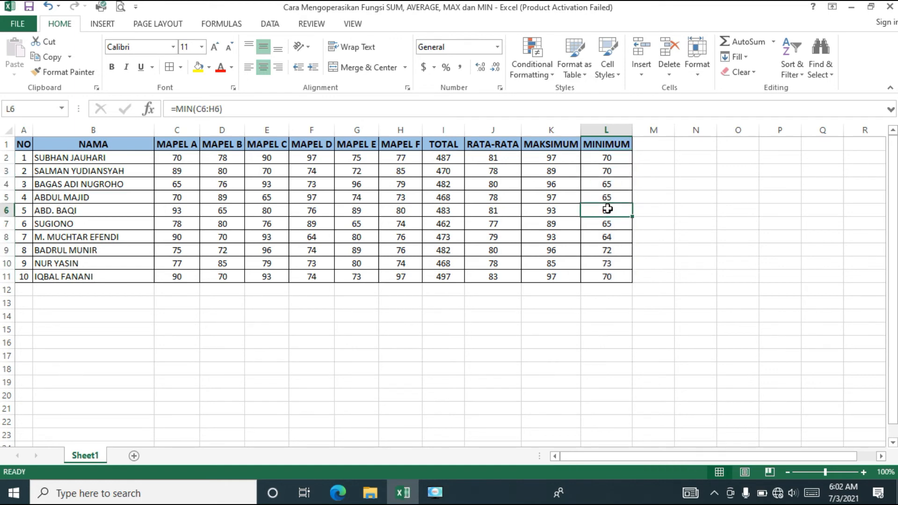
pyautogui.click(613, 170)
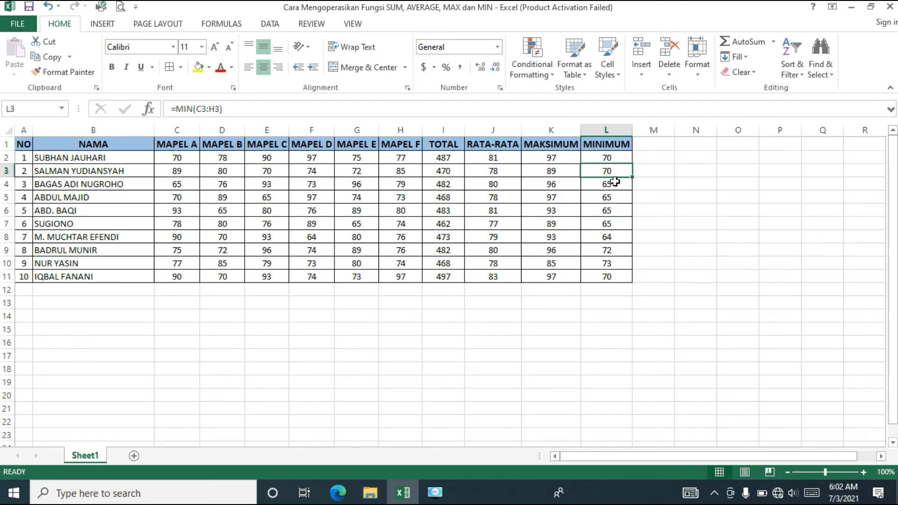
pyautogui.click(614, 182)
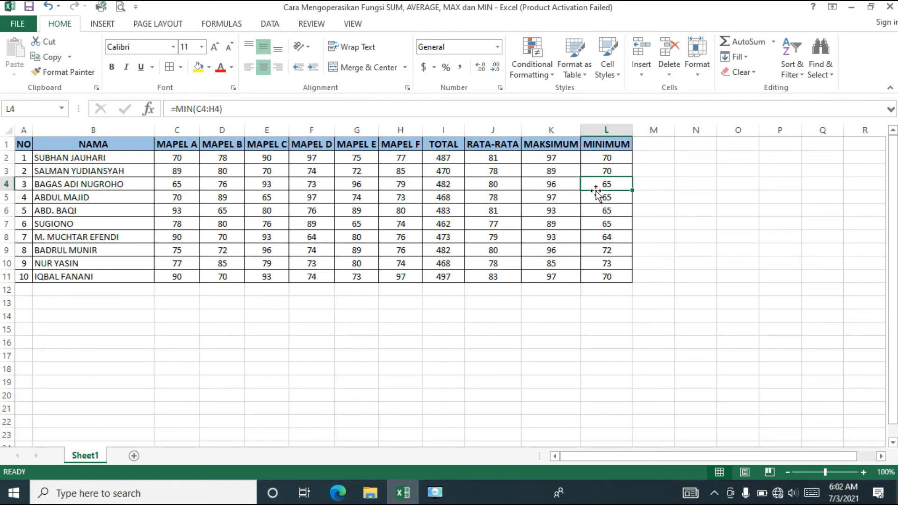
pyautogui.click(191, 183)
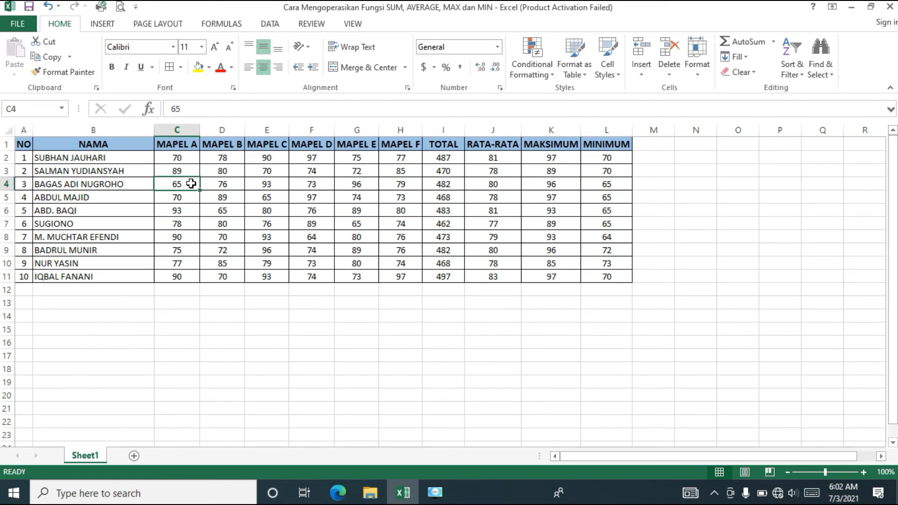
pyautogui.click(618, 198)
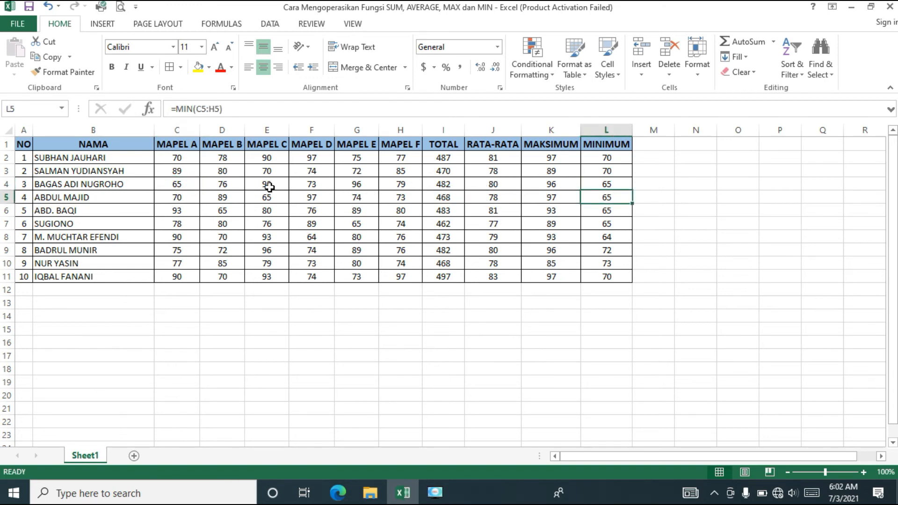
pyautogui.click(262, 200)
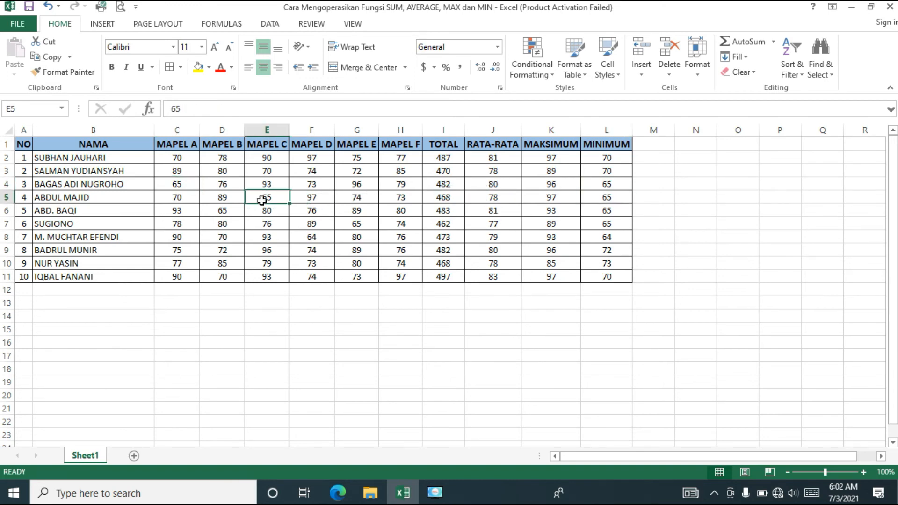
pyautogui.click(591, 210)
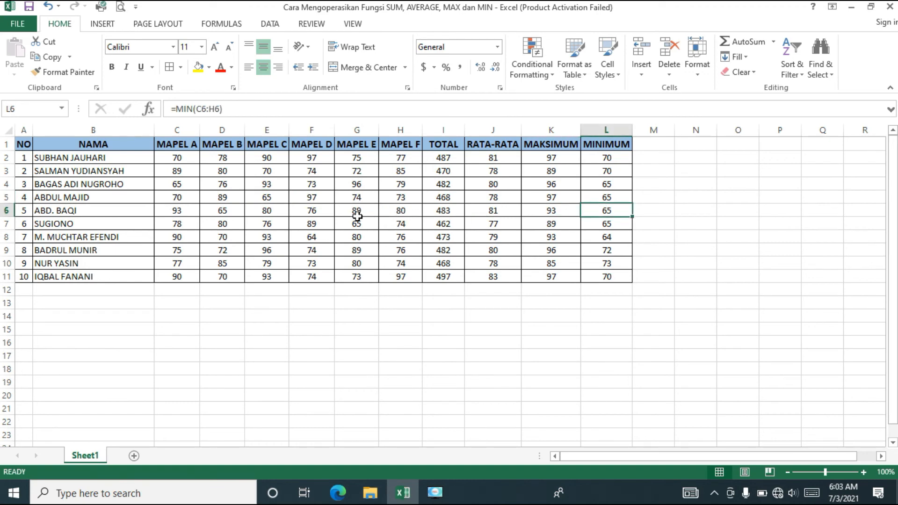
pyautogui.click(225, 211)
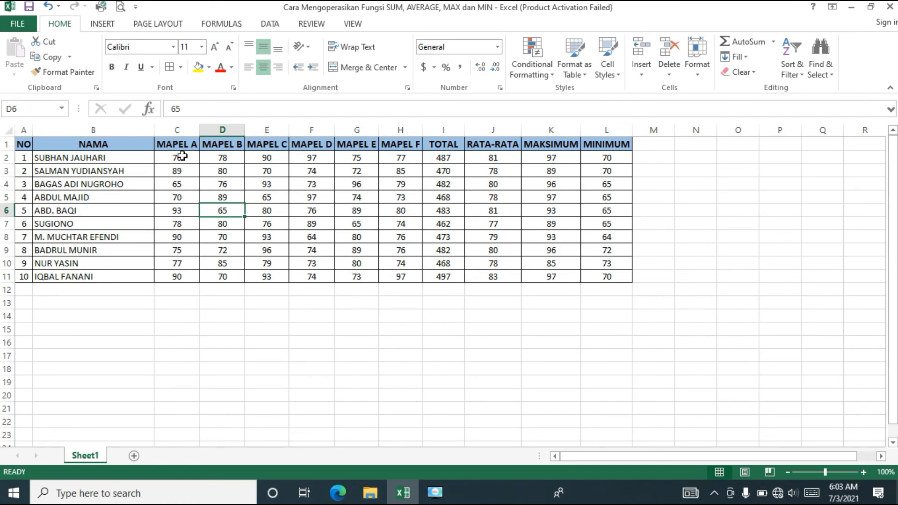
pyautogui.moveTo(181, 156); pyautogui.dragTo(180, 279)
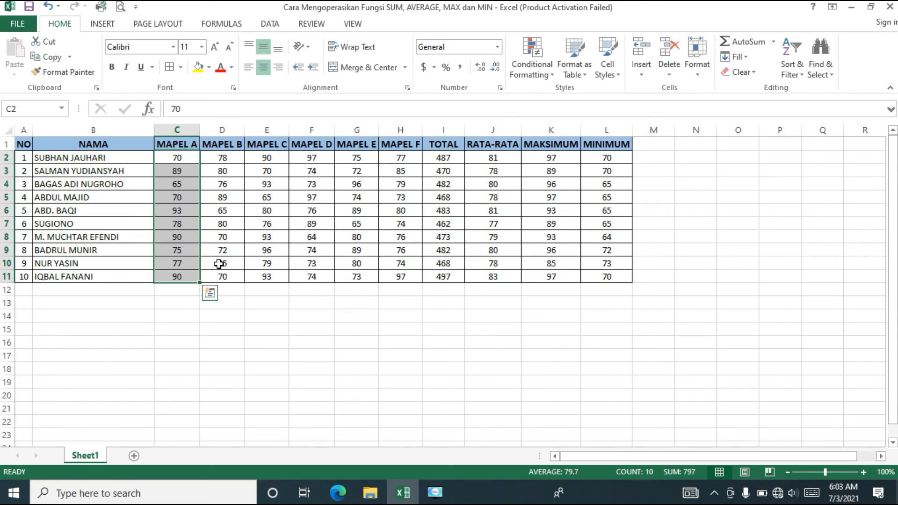
pyautogui.click(188, 213)
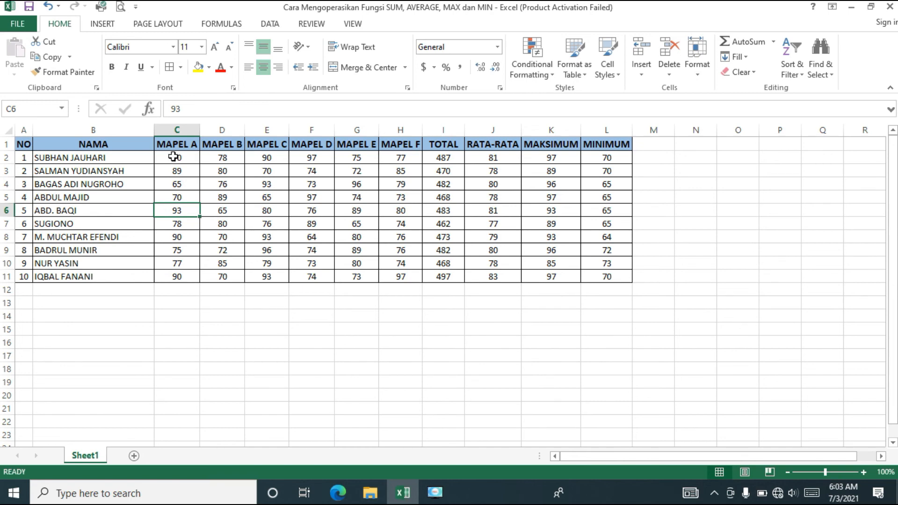
pyautogui.moveTo(175, 157); pyautogui.dragTo(177, 276)
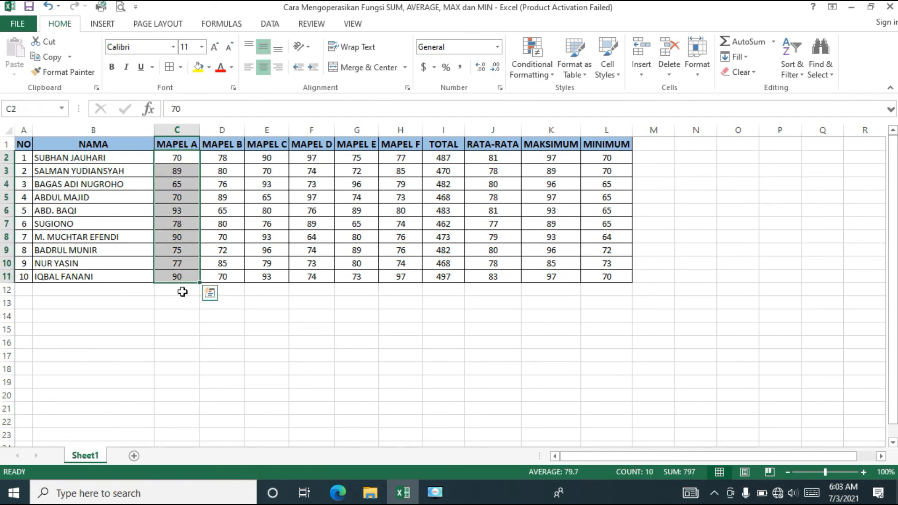
pyautogui.click(183, 292)
pyautogui.click(189, 161)
pyautogui.moveTo(190, 160); pyautogui.dragTo(384, 277)
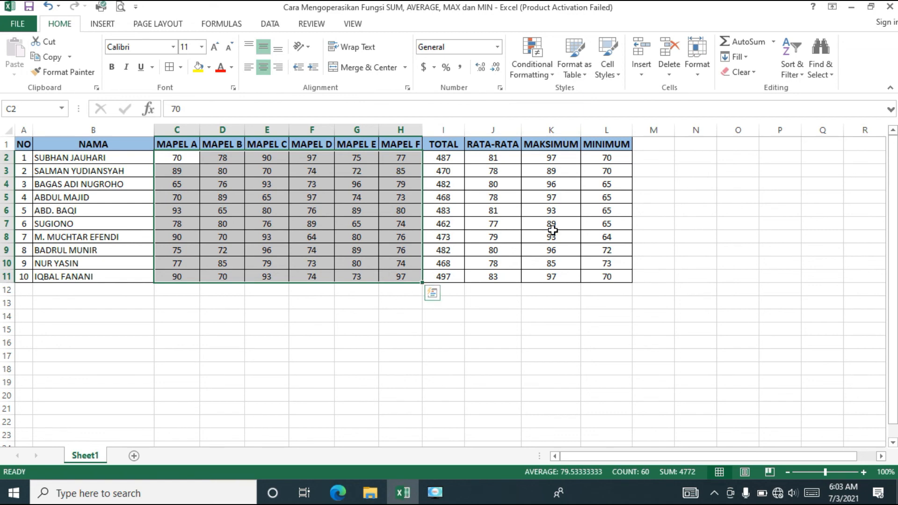
pyautogui.moveTo(164, 162); pyautogui.dragTo(407, 278)
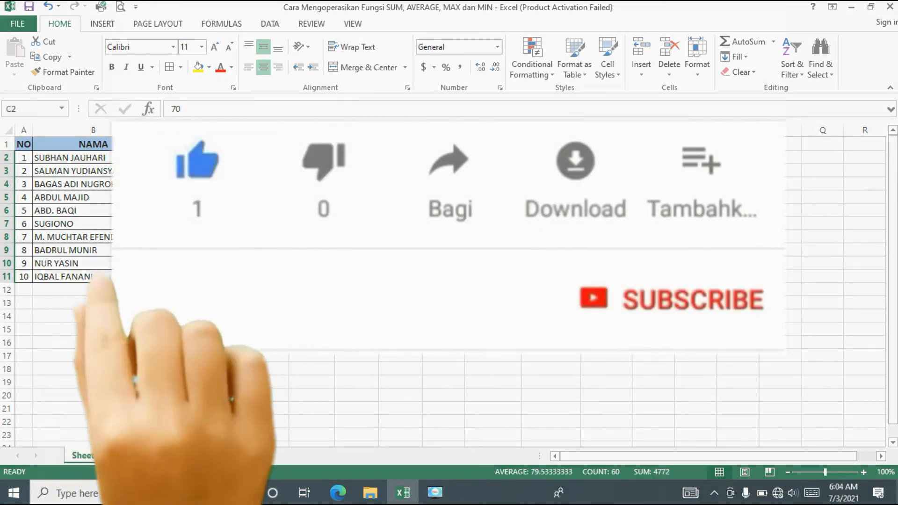
pyautogui.click(23, 144)
pyautogui.hotkey('ctrl', 'a')
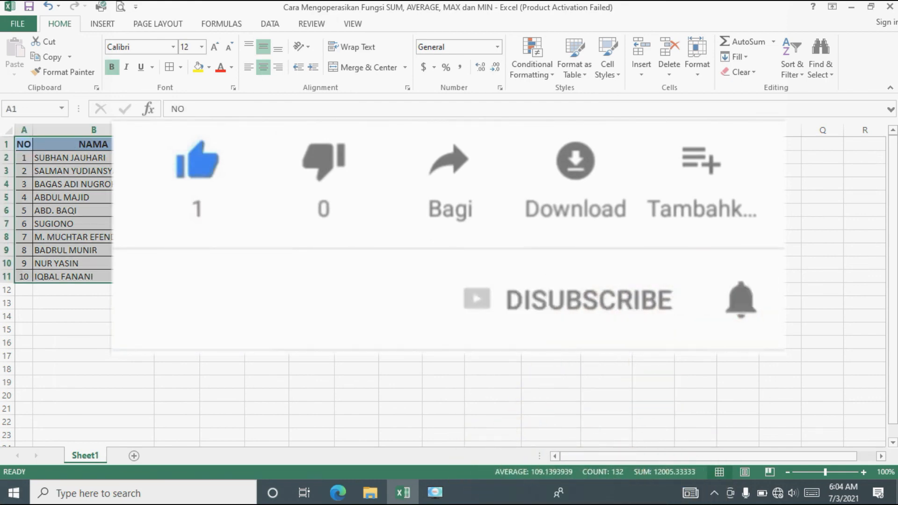